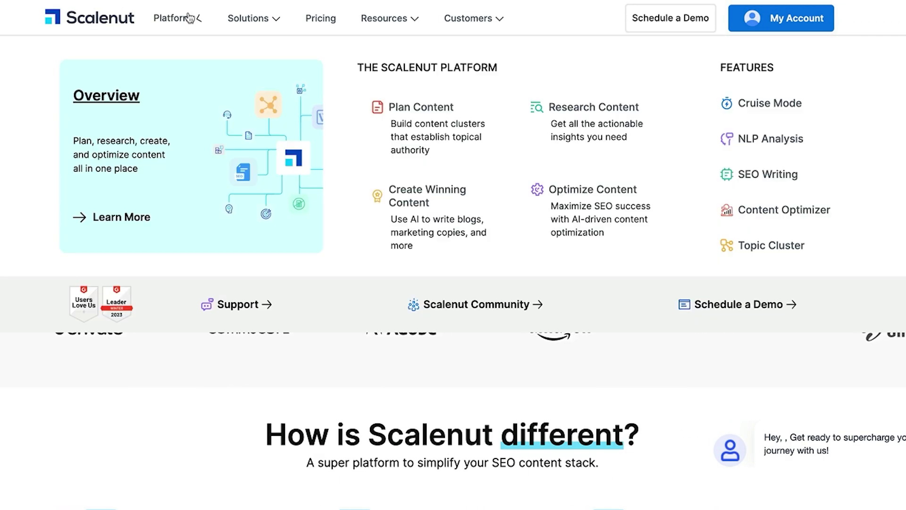
Step: Open the website's pricing page and look over the annual Essential, Growth and Pro plans
mouse_move(242, 17)
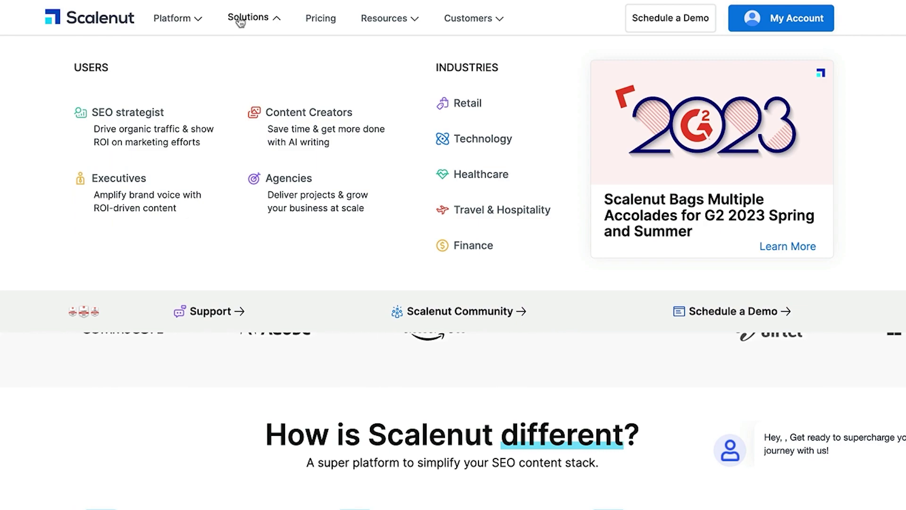
left_click(329, 22)
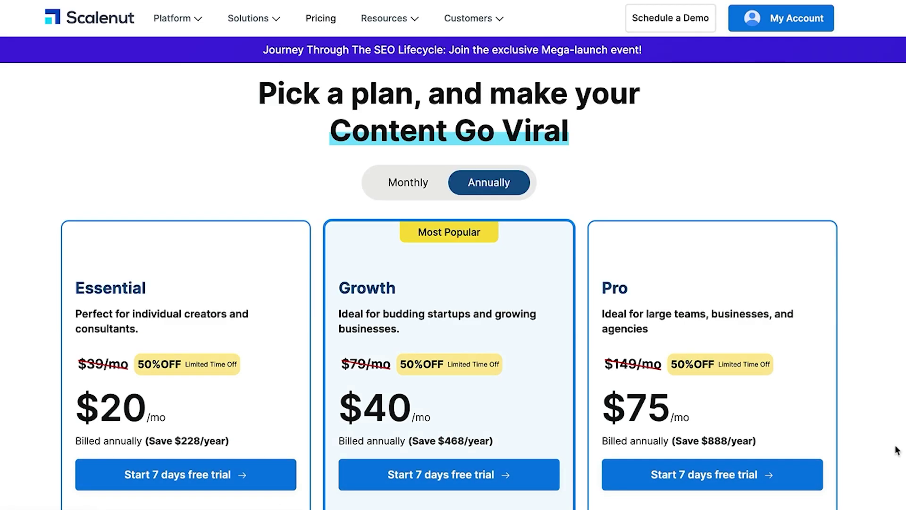
scroll(904, 401, "down", 4)
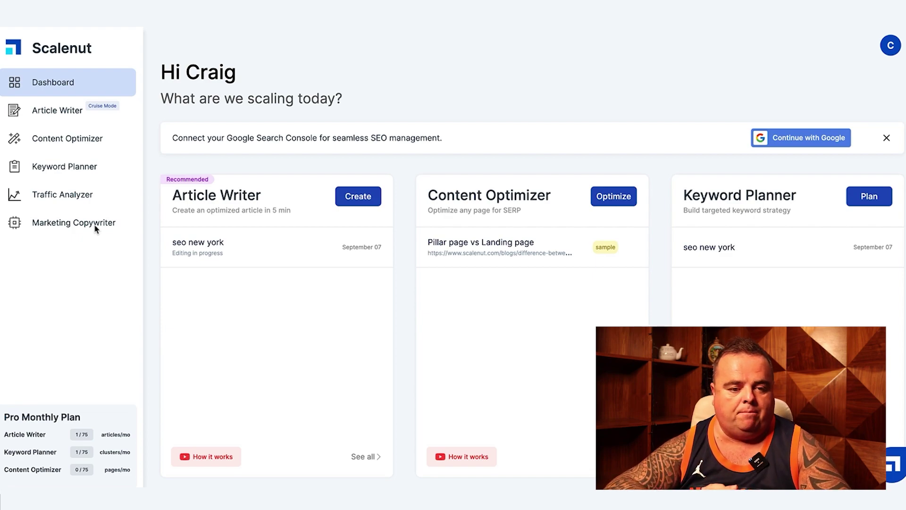
Step: Go to the Keyword Planner and open the existing "seo new york" keyword report
left_click(81, 168)
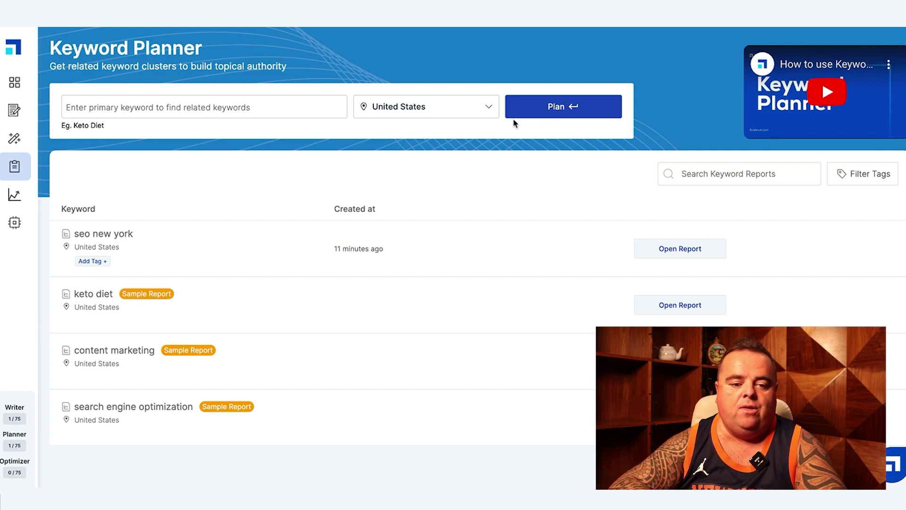
left_click(442, 110)
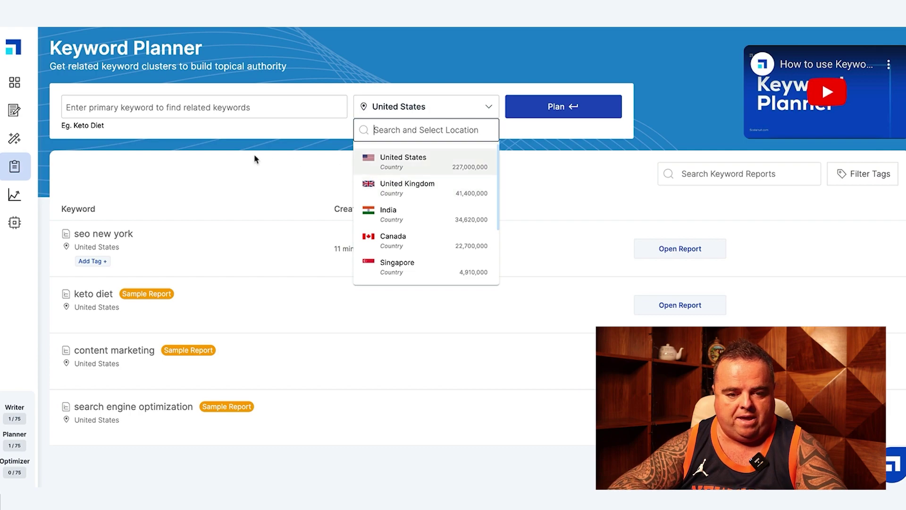
left_click(206, 114)
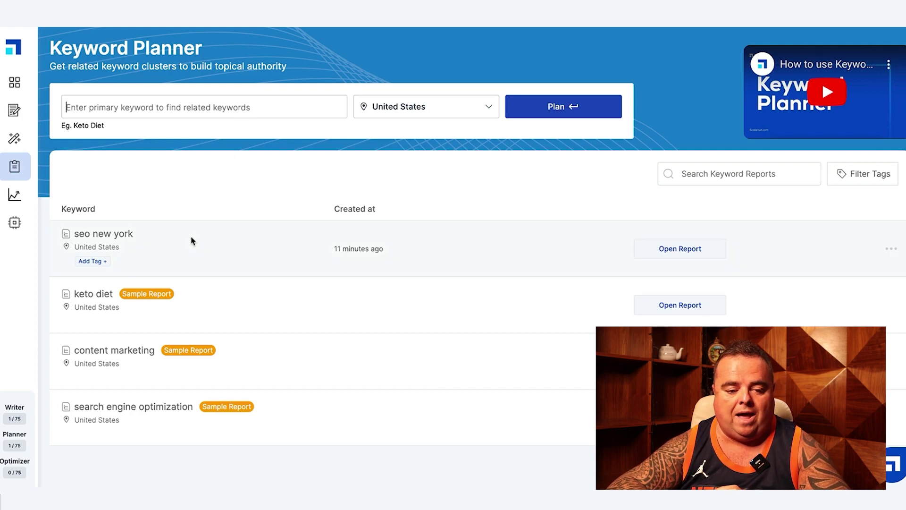
left_click(119, 240)
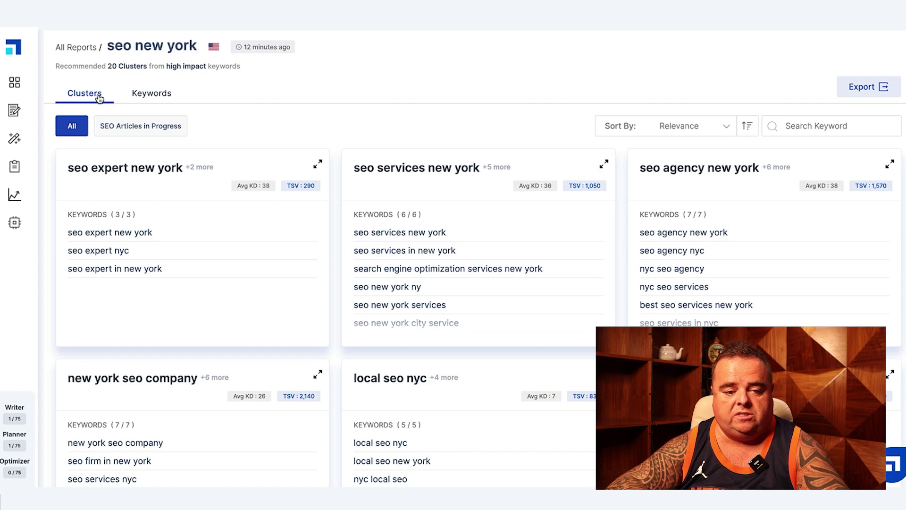
Step: Review the report's full list of related keywords, and browse its recommended keyword clusters
left_click(140, 92)
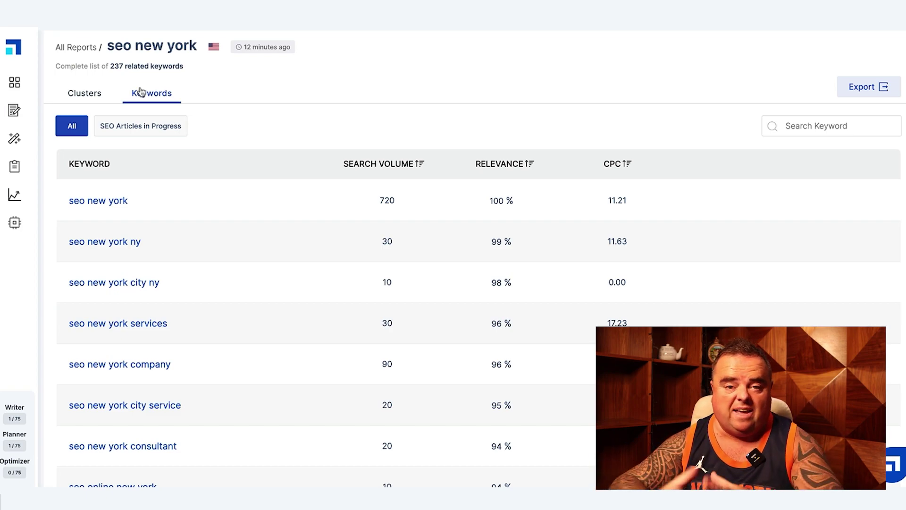
left_click(90, 97)
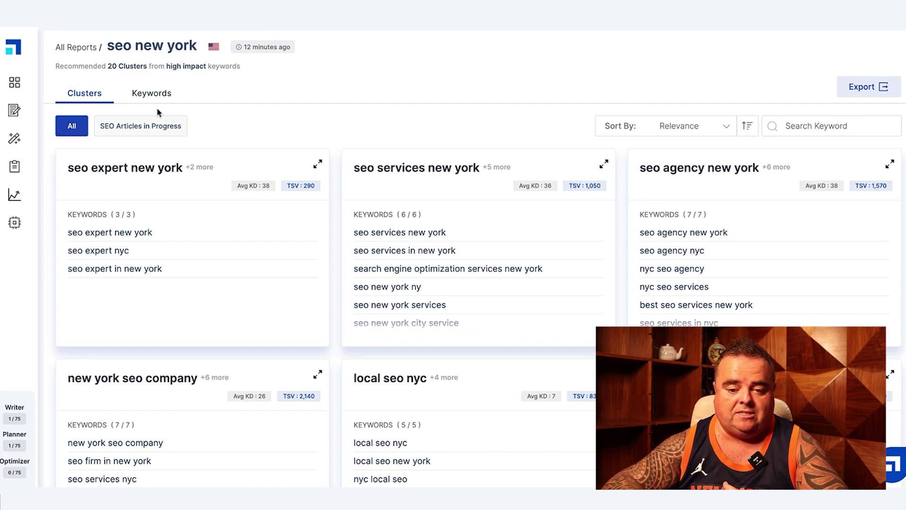
scroll(437, 117, "down", 6)
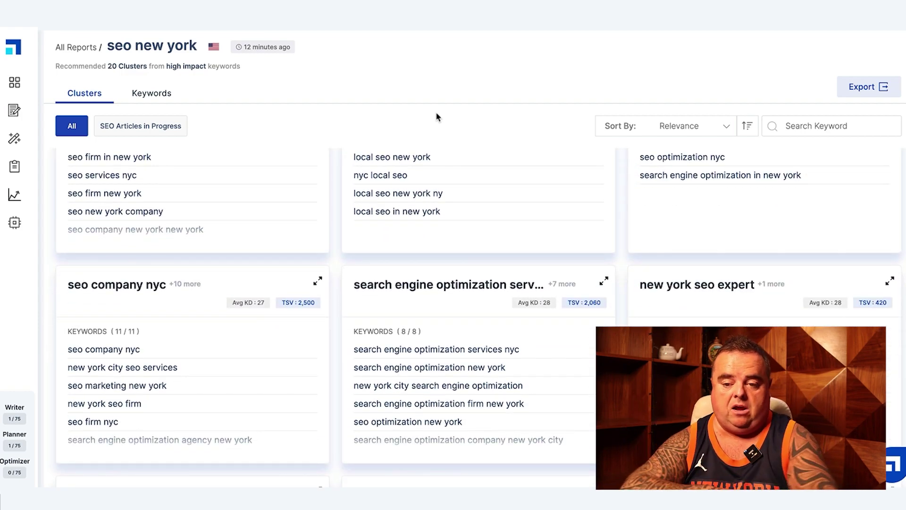
Step: Create an SEO article from the "search engine optimization services nyc" cluster with all its keywords, and open the article
mouse_move(465, 307)
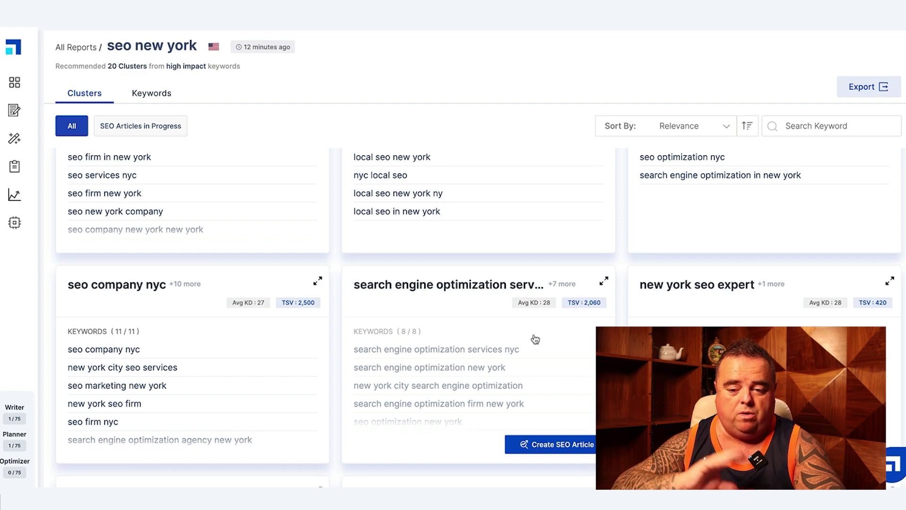
left_click(558, 446)
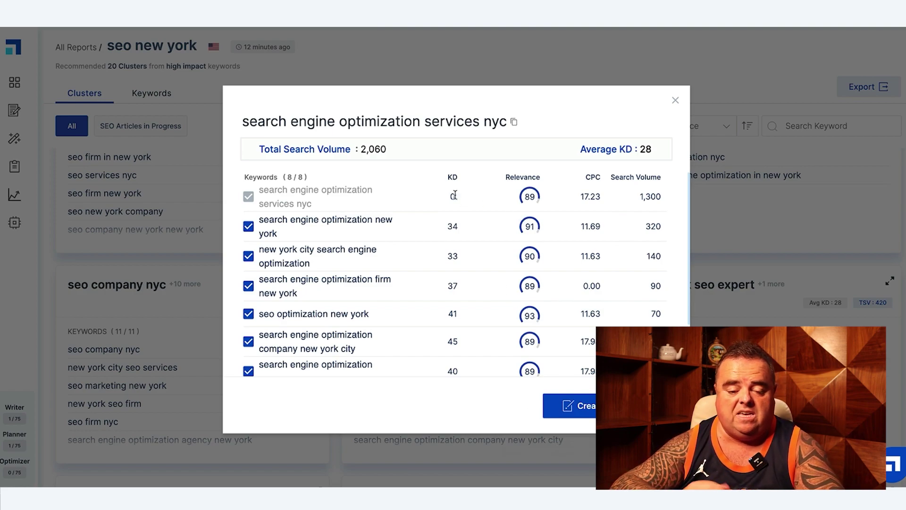
mouse_move(542, 186)
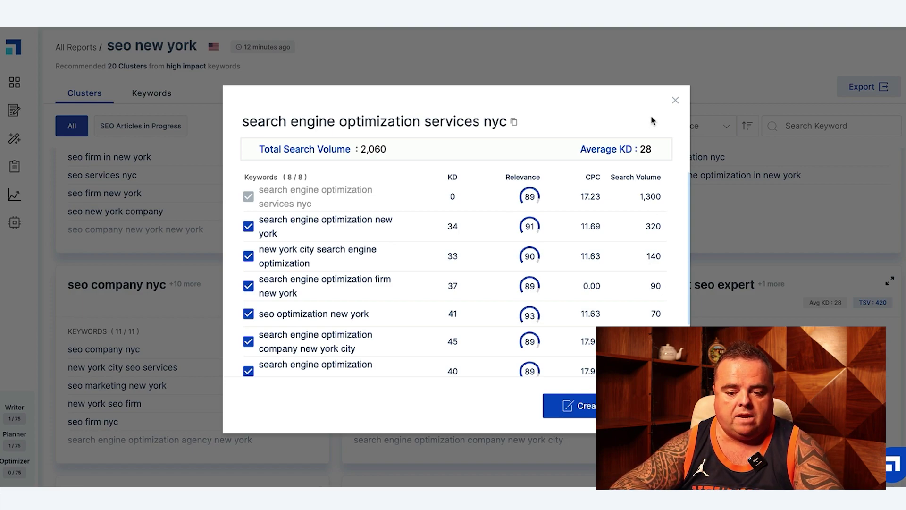
left_click(581, 405)
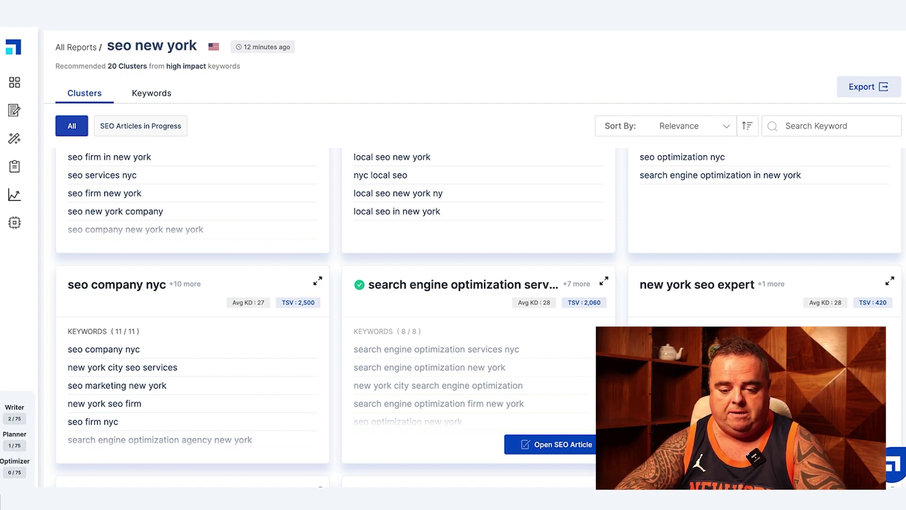
left_click(561, 447)
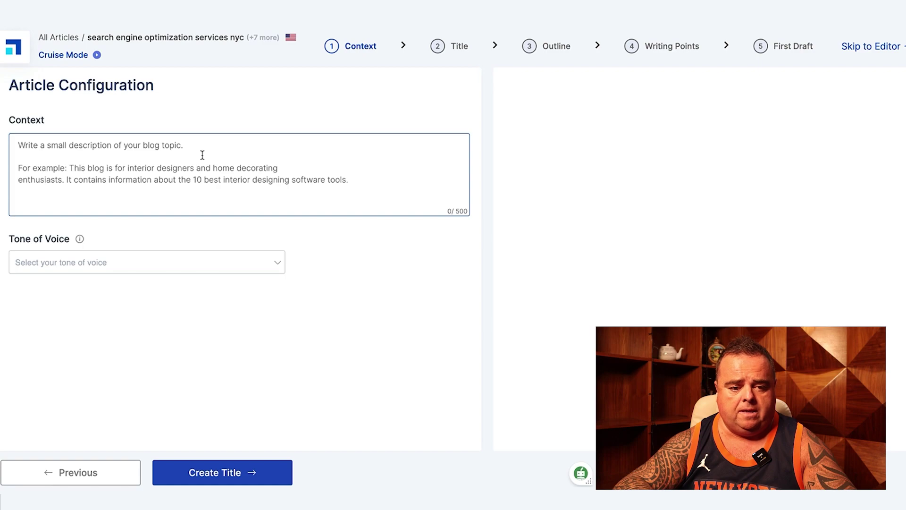
Step: Set the tone to "my tone" and the context to "new york seo services, offering local and national search engine optimization", and generate titles
left_click(141, 263)
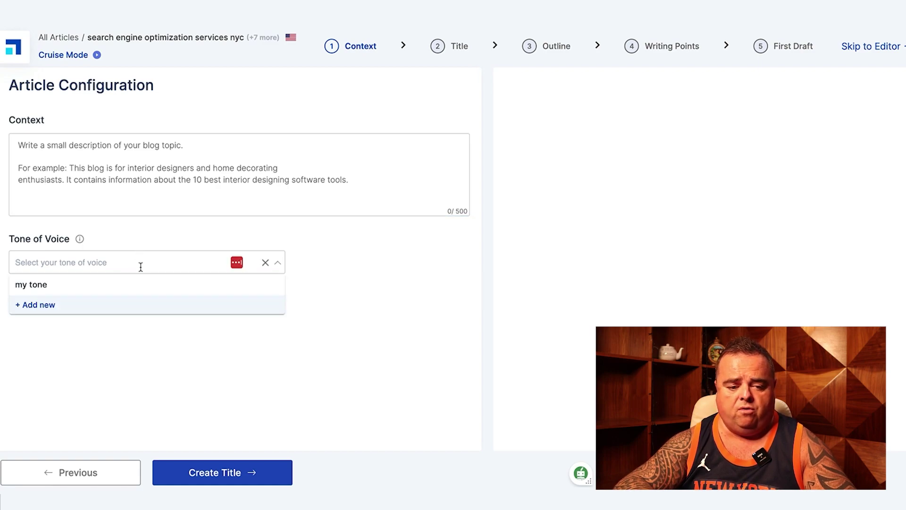
left_click(125, 290)
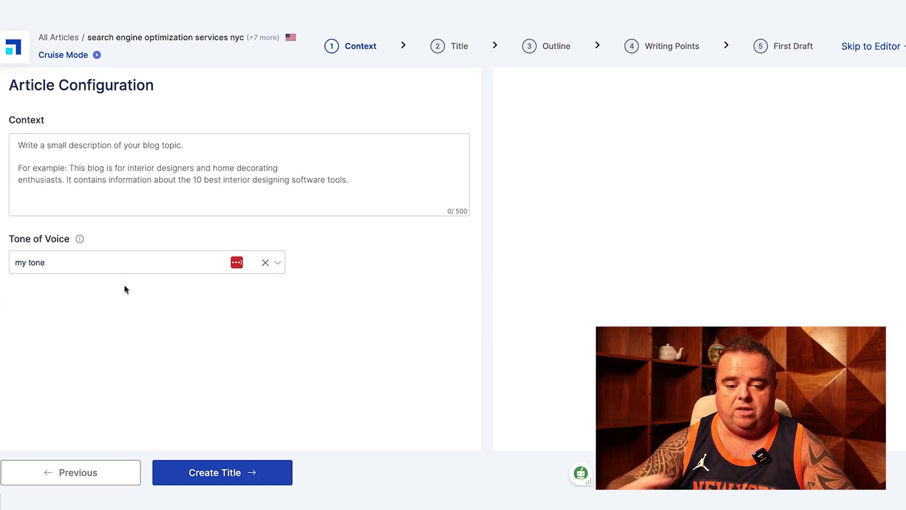
left_click(174, 154)
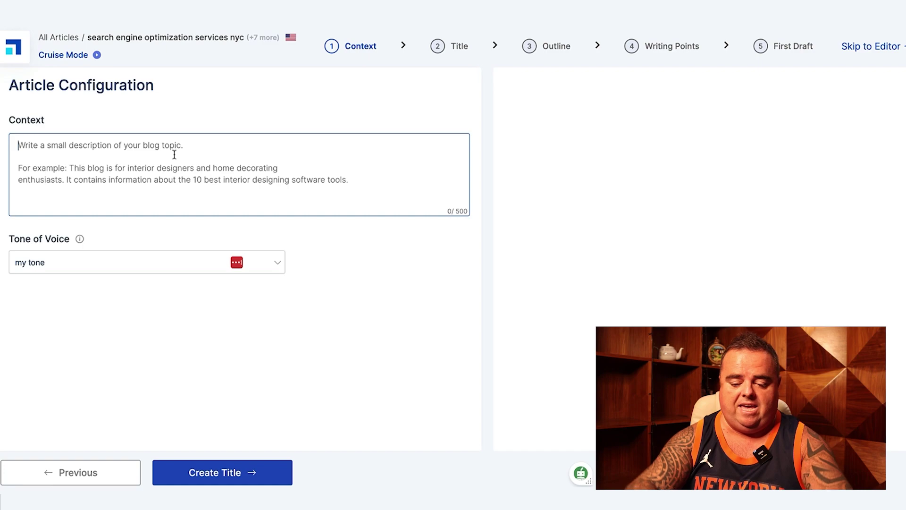
type("new york seo services, offering local and national search engine optimization")
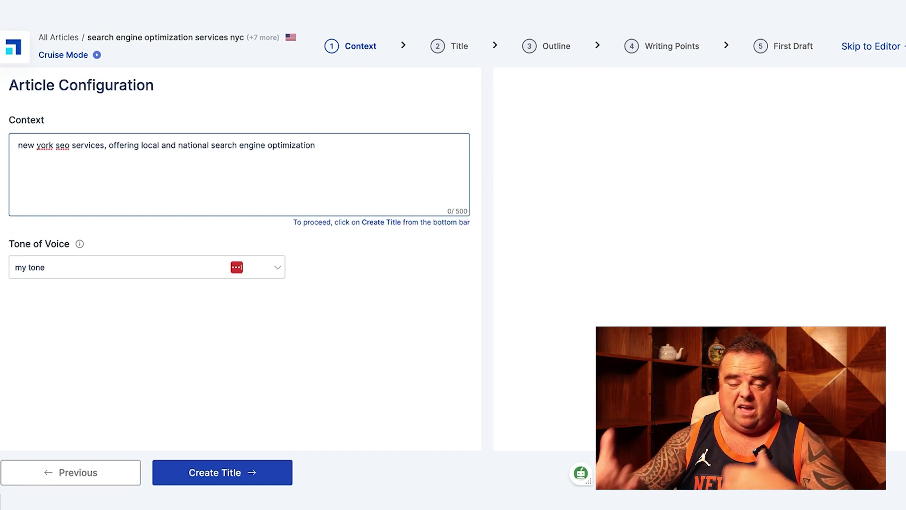
left_click(242, 472)
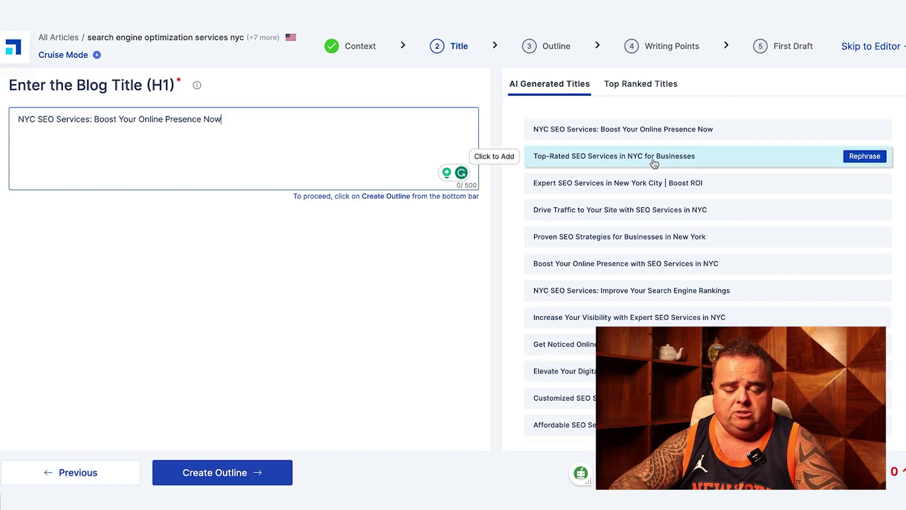
Step: Try the top-ranked title "Best SEO Companies in New York 2023 | Semrush" and compare the AI-generated and top-ranked suggestions
left_click(640, 83)
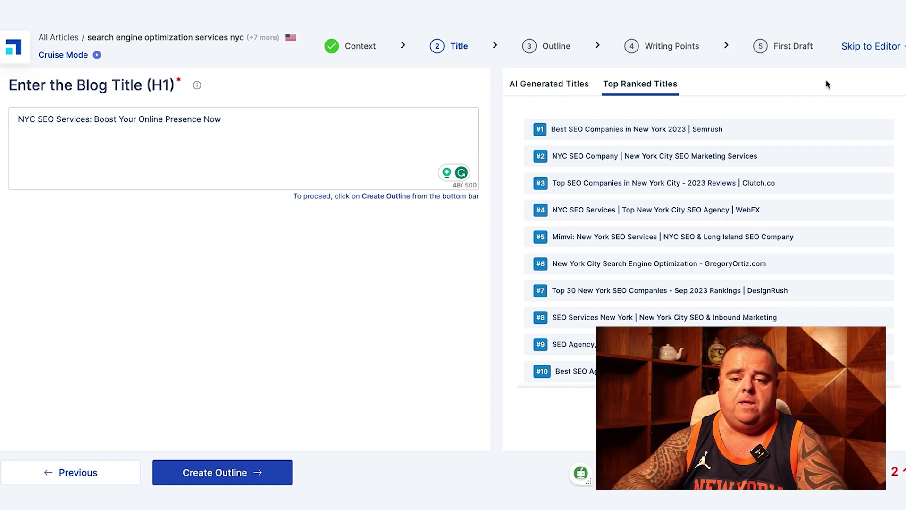
left_click(639, 132)
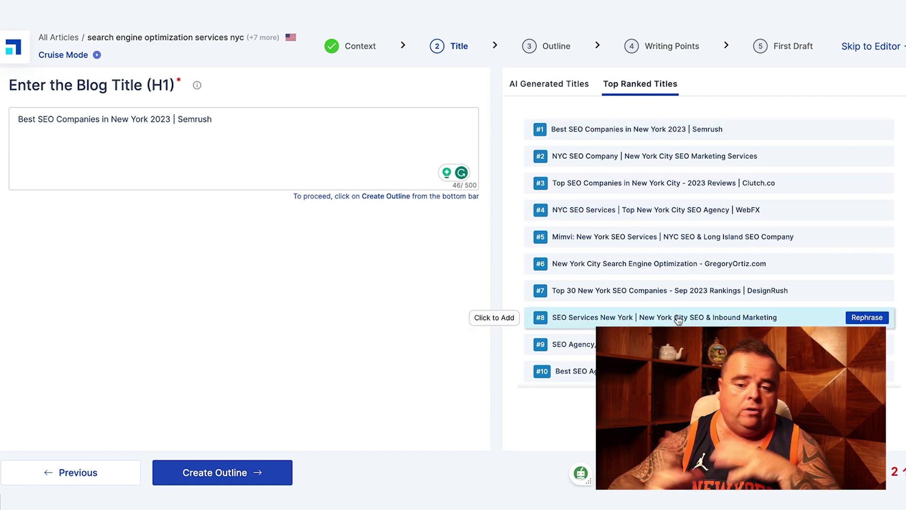
left_click(546, 86)
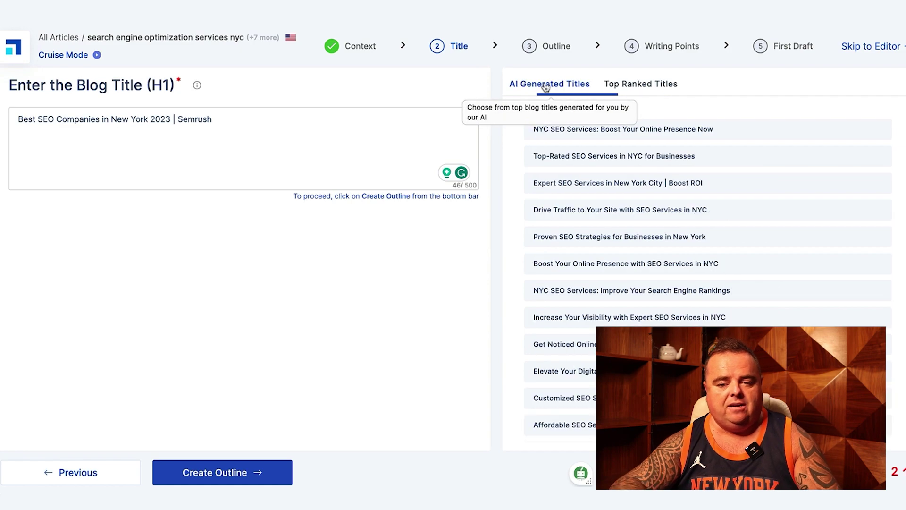
left_click(641, 90)
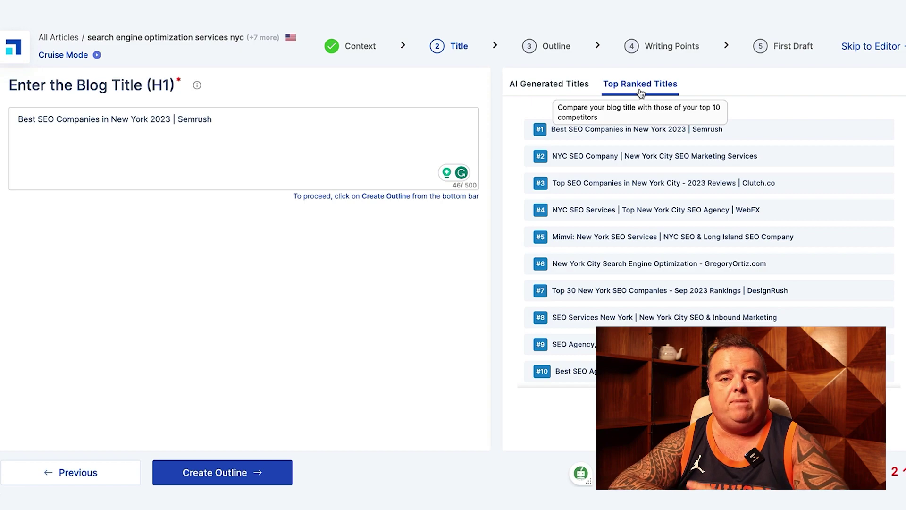
Step: Use the AI-generated suggestion "Drive Traffic to Your Site with SEO Services in NYC" as the blog title
left_click(564, 87)
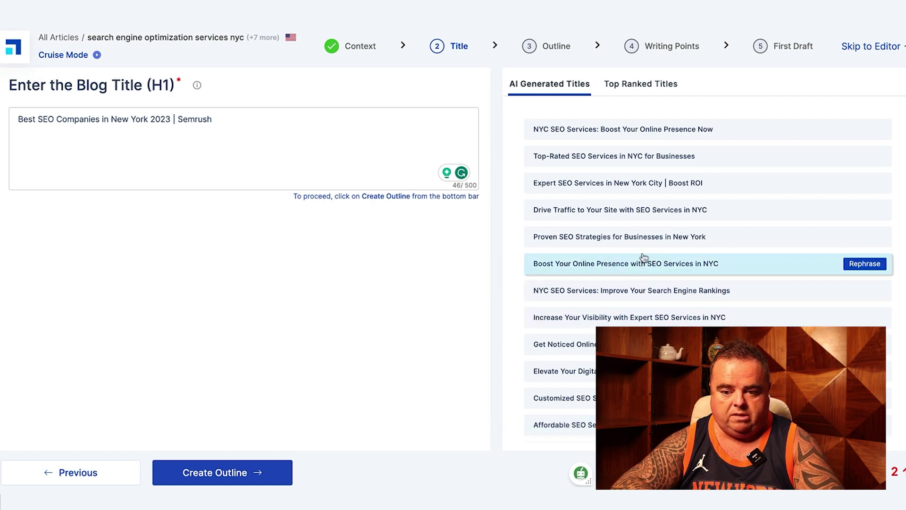
left_click(663, 217)
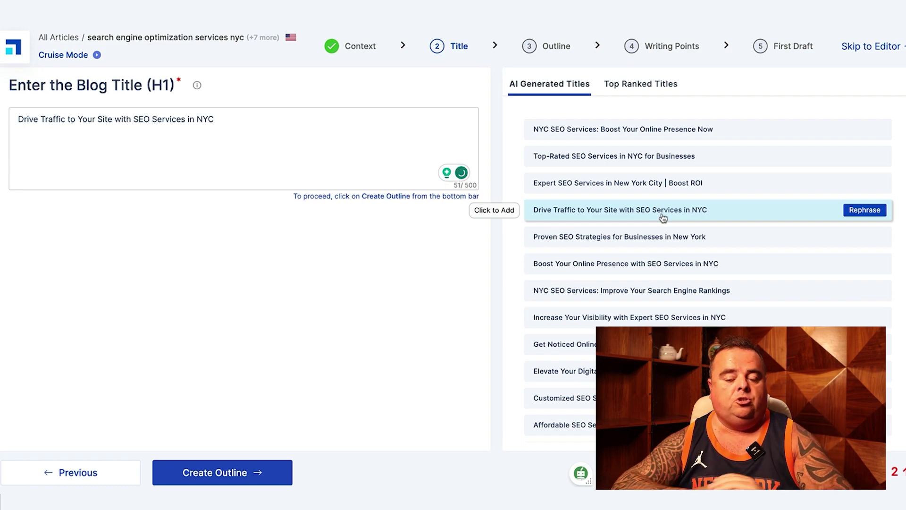
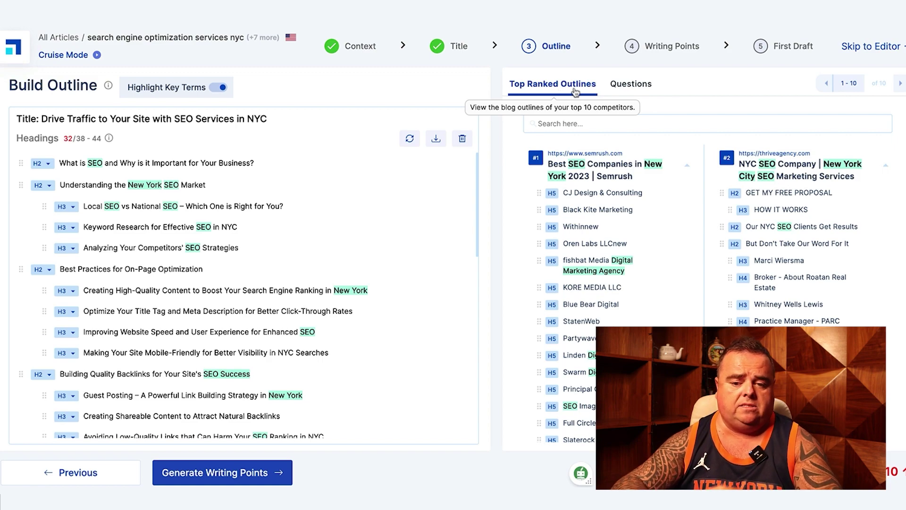
Step: Check the suggested questions, the recommended heading range for the outline and the competitors' top-ranked outlines
left_click(616, 88)
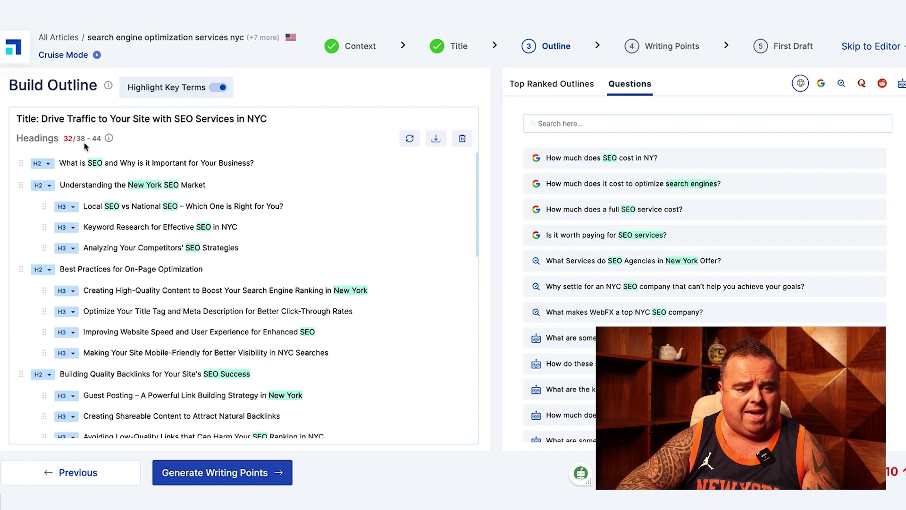
mouse_move(109, 140)
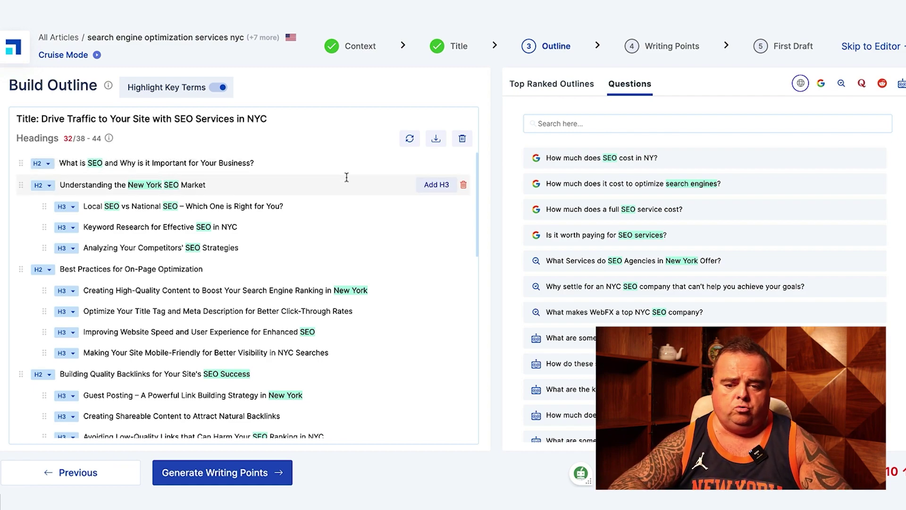
left_click(553, 95)
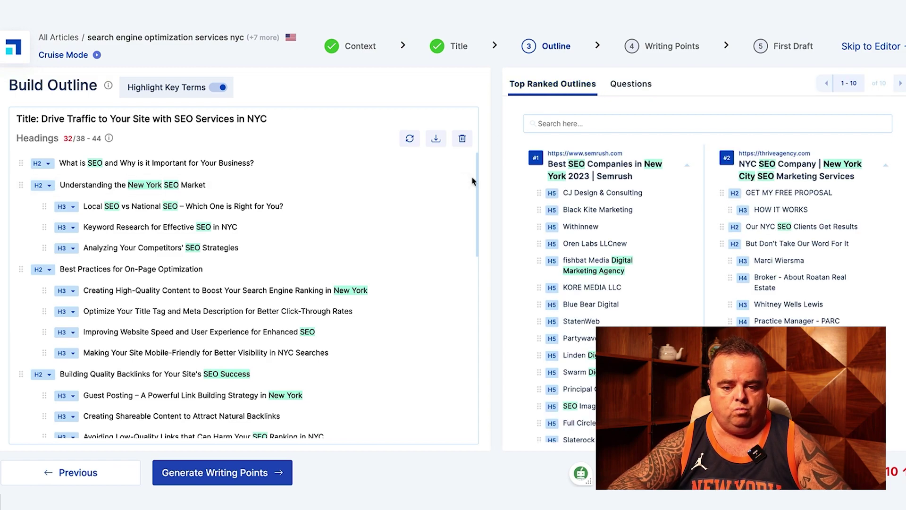
Step: Add six headings from the top-ranked Semrush outline, including Blue Bear Digital, Withinnew, Black Kite Marketing and CJ Design & Consulting, to the article outline
left_click_drag(472, 181, 489, 302)
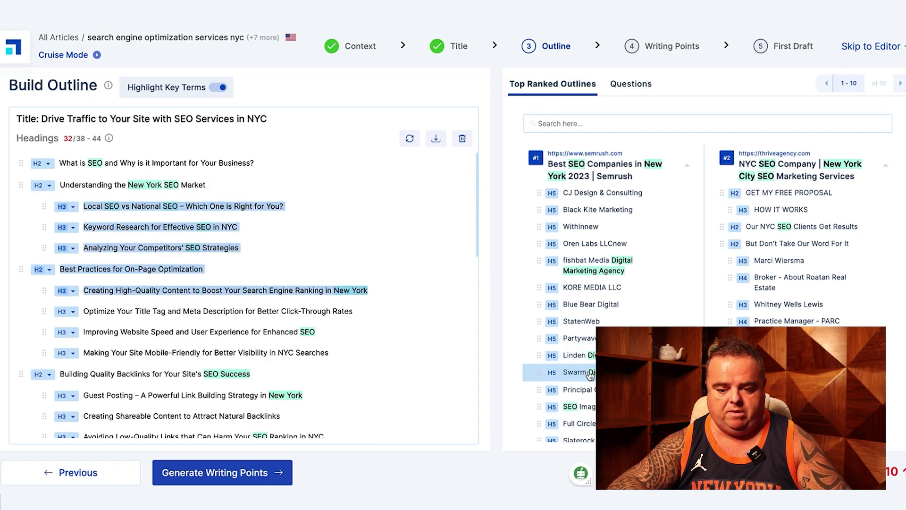
left_click(614, 372)
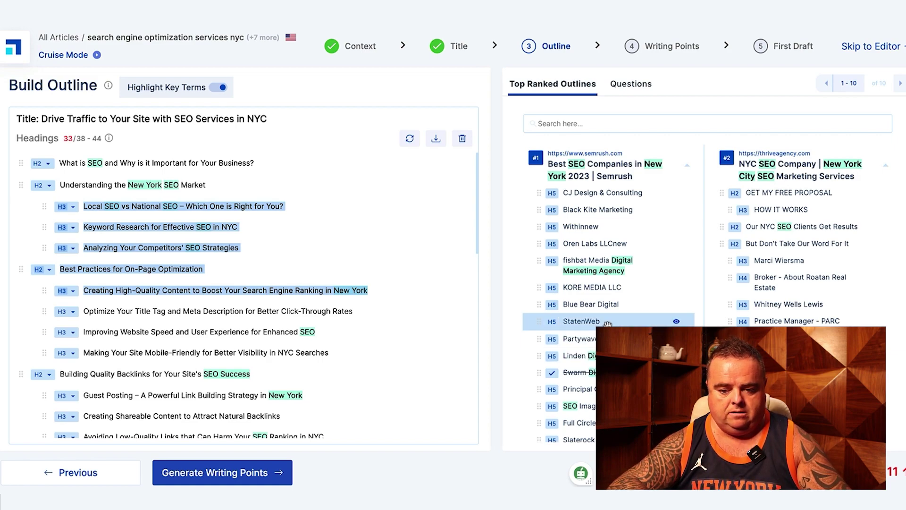
left_click(596, 228)
left_click(599, 216)
left_click(599, 196)
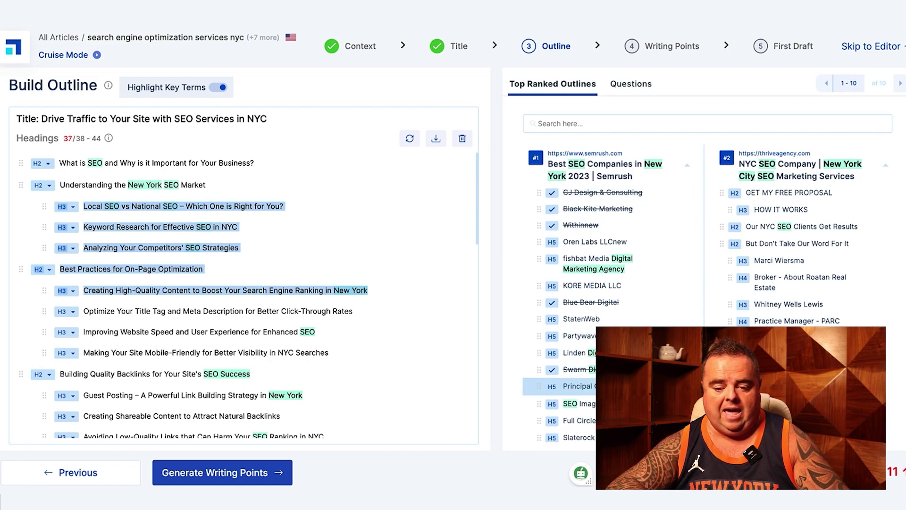
left_click(596, 403)
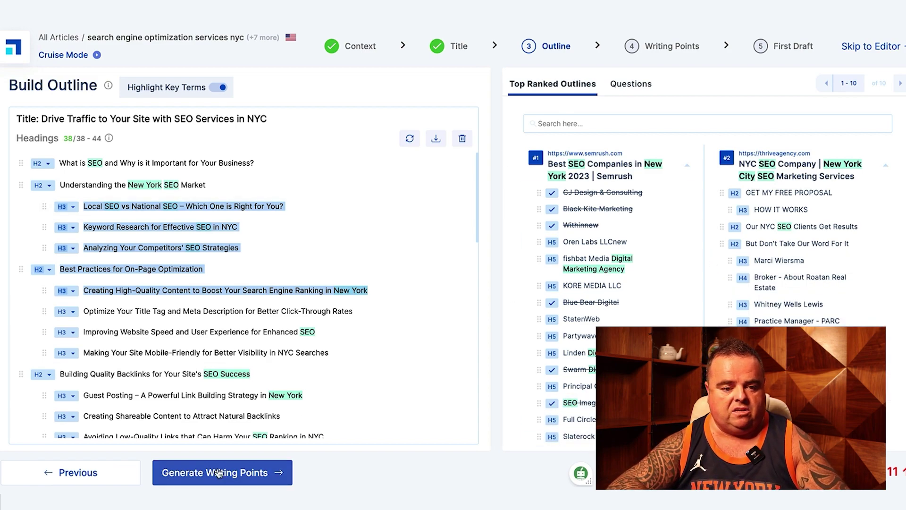
left_click(65, 140)
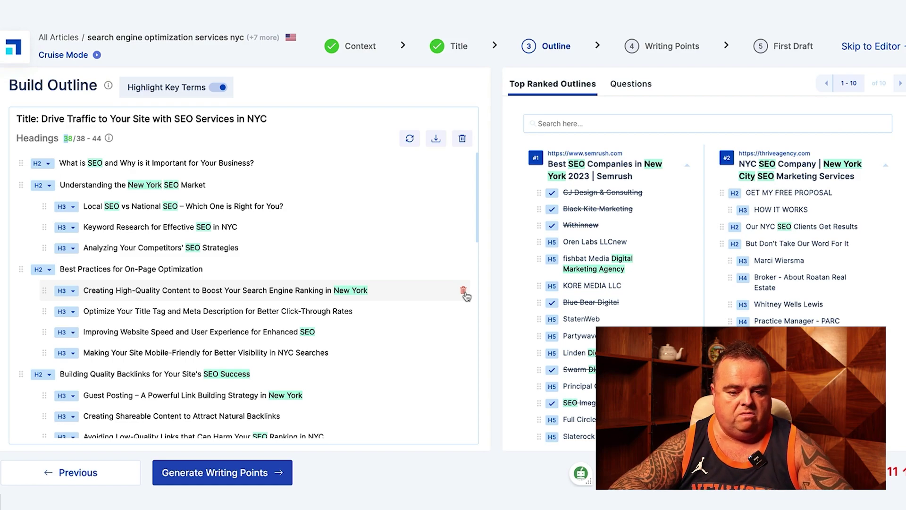
Step: Delete the heading "Creating High-Quality Content to Boost Your Search Engine Ranking in New York" and select the text of the Blue Bear Digital heading
left_click(463, 290)
left_click_drag(475, 222, 477, 366)
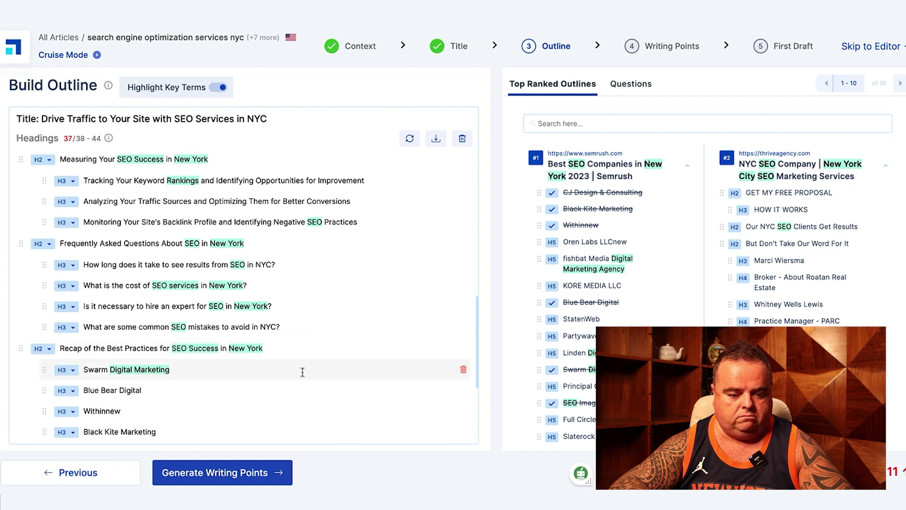
left_click(171, 390)
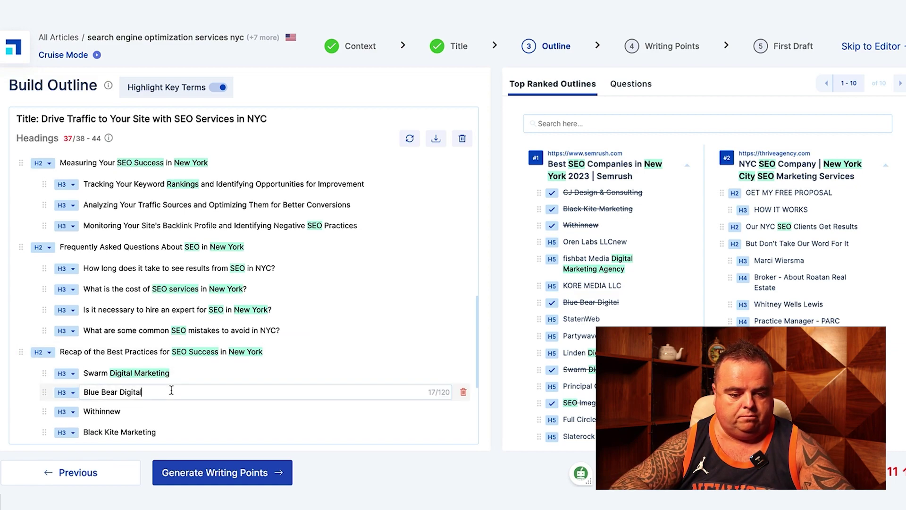
left_click_drag(136, 394, 74, 395)
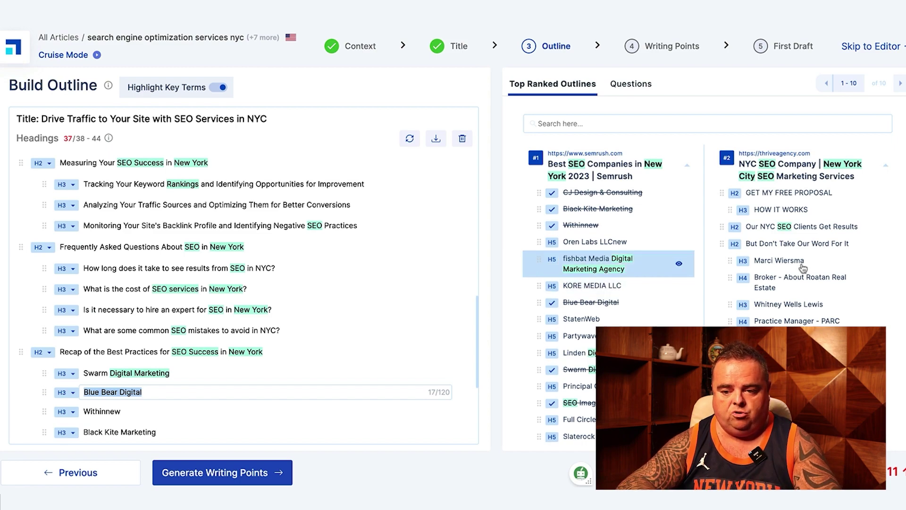
Step: Check the suggested questions and the AI-generated H2 heading ideas for the outline
left_click(620, 81)
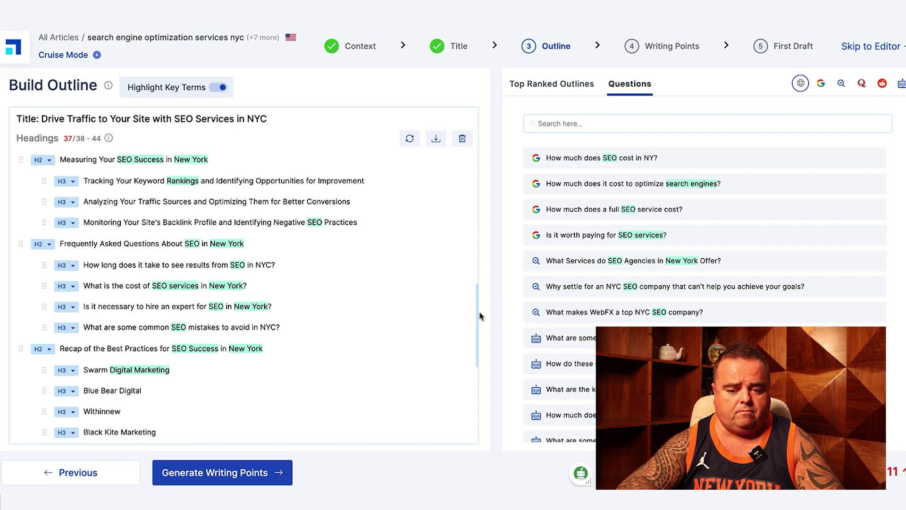
left_click_drag(478, 317, 470, 455)
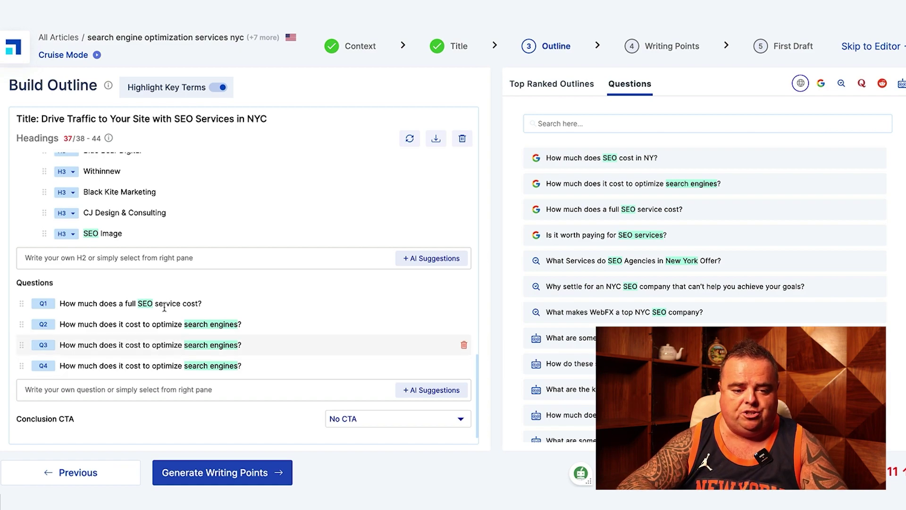
left_click(181, 263)
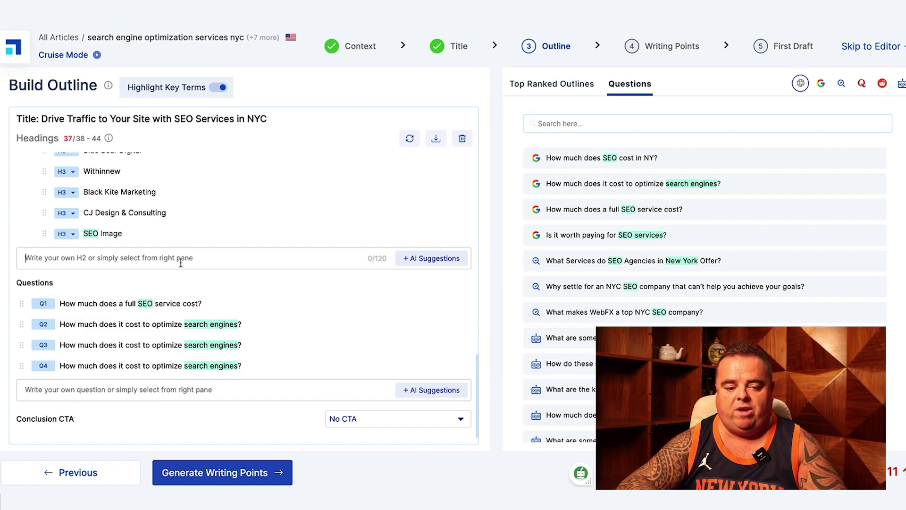
left_click(421, 261)
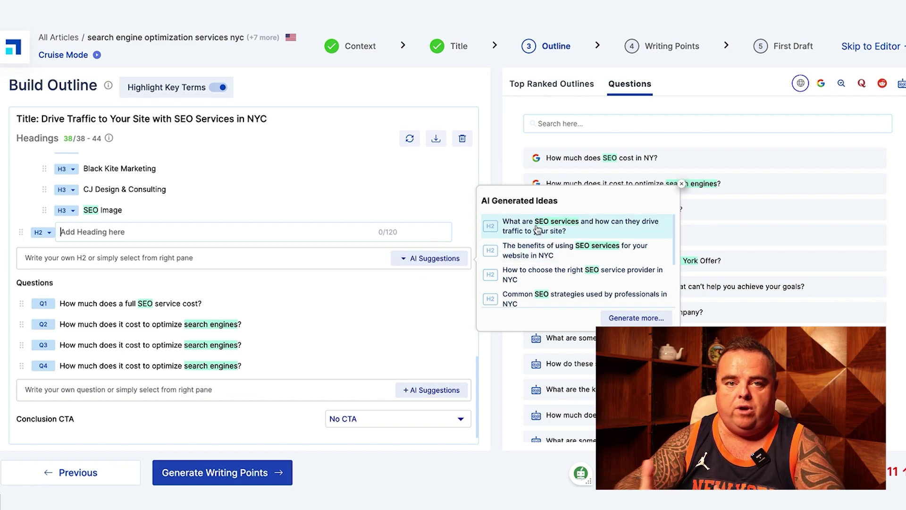
left_click(682, 184)
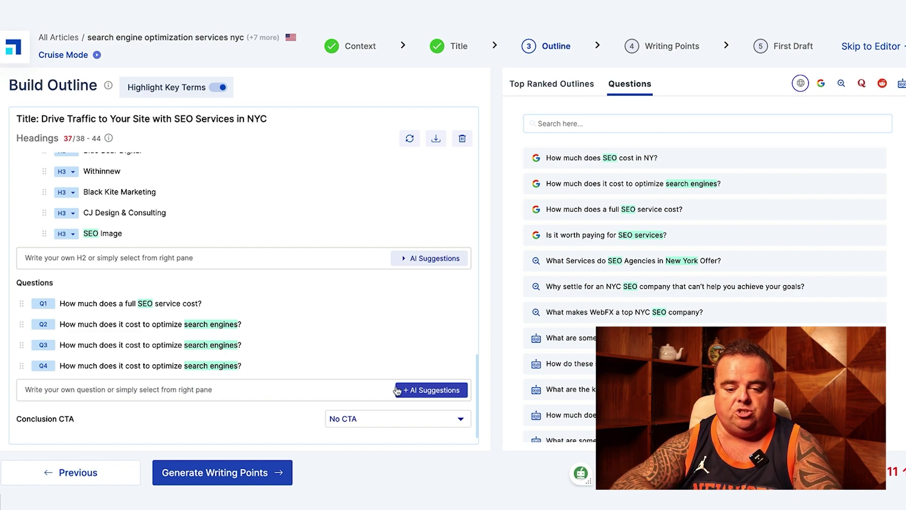
Step: Add the AI-suggested question "How can SEO services help increase traffic to my website?" to the outline and generate the writing points
left_click(422, 391)
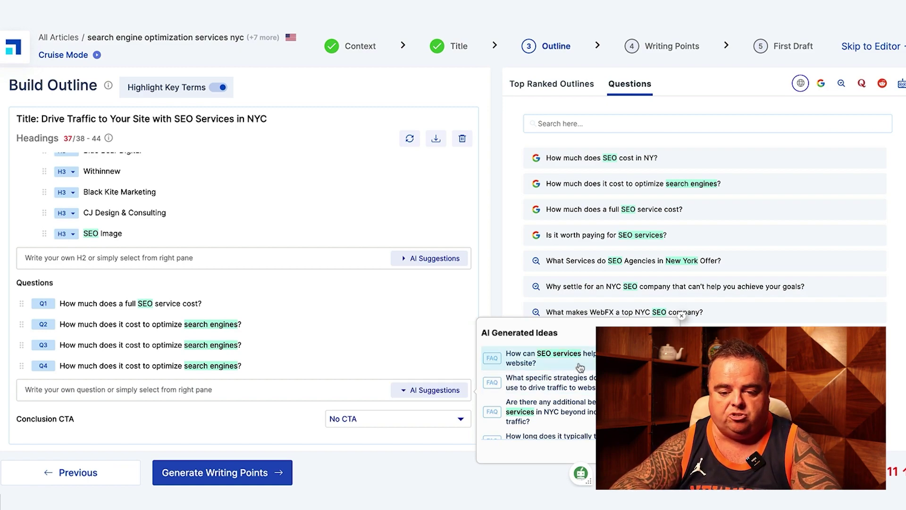
left_click(580, 368)
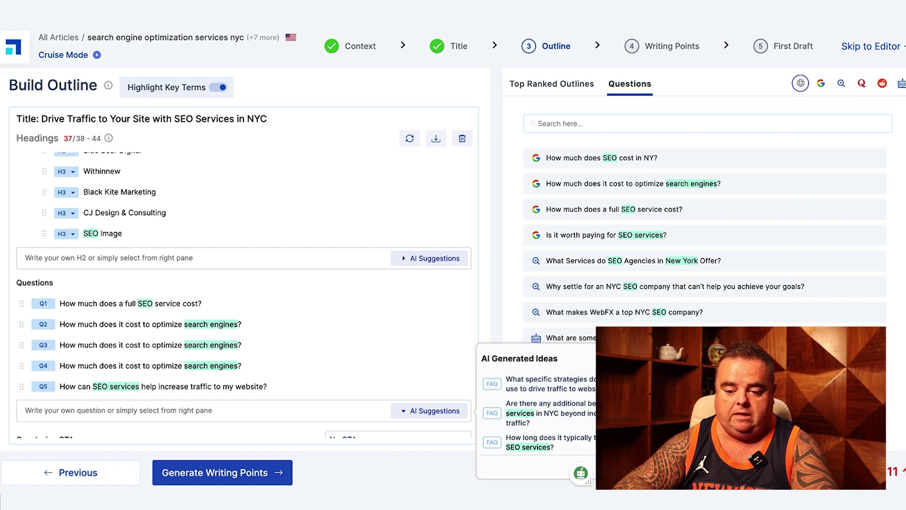
key("Escape")
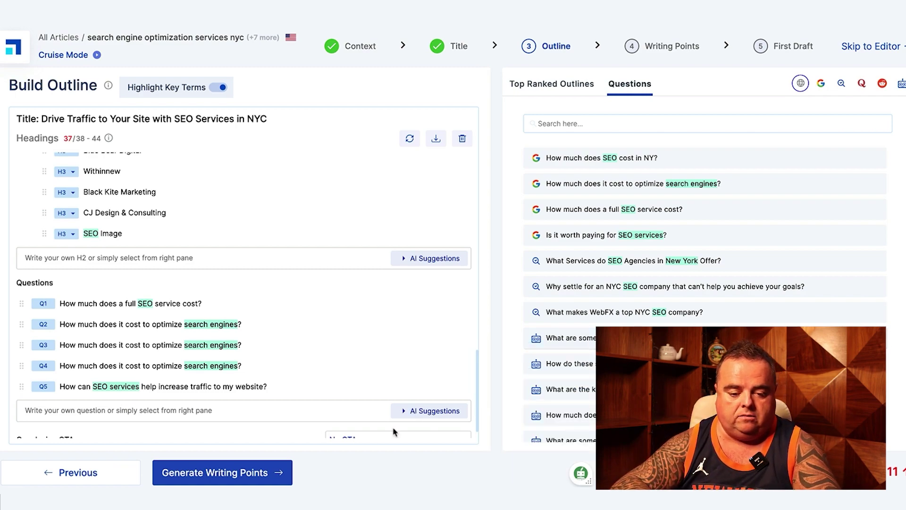
left_click(247, 474)
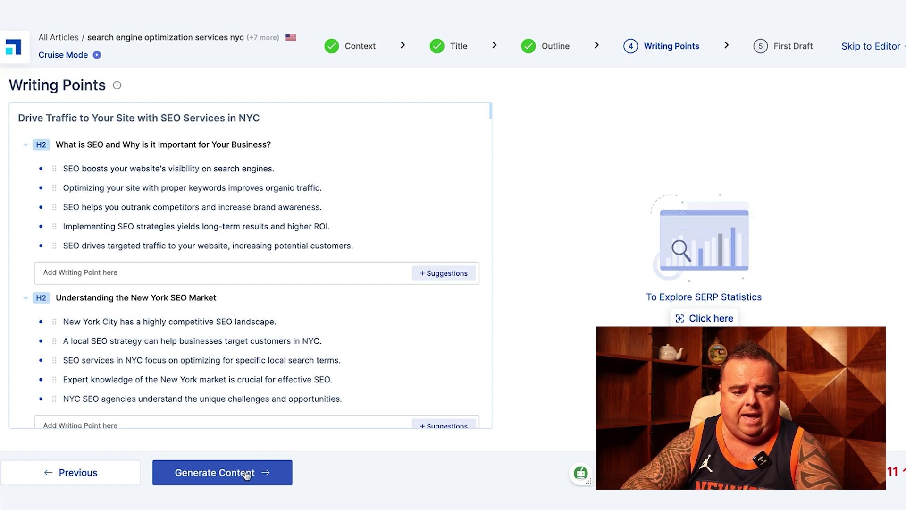
Step: Review the writing points with the SERP statistics and generate the article's first draft
left_click(198, 275)
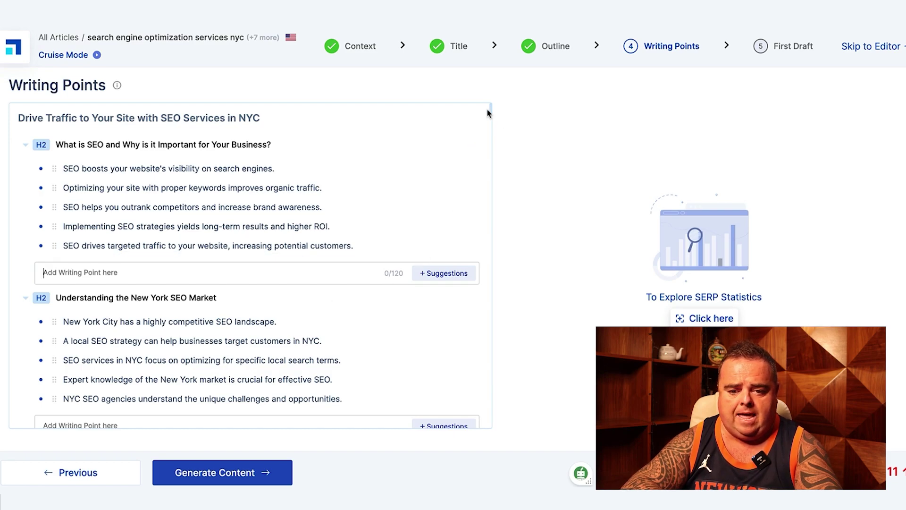
left_click_drag(491, 113, 500, 445)
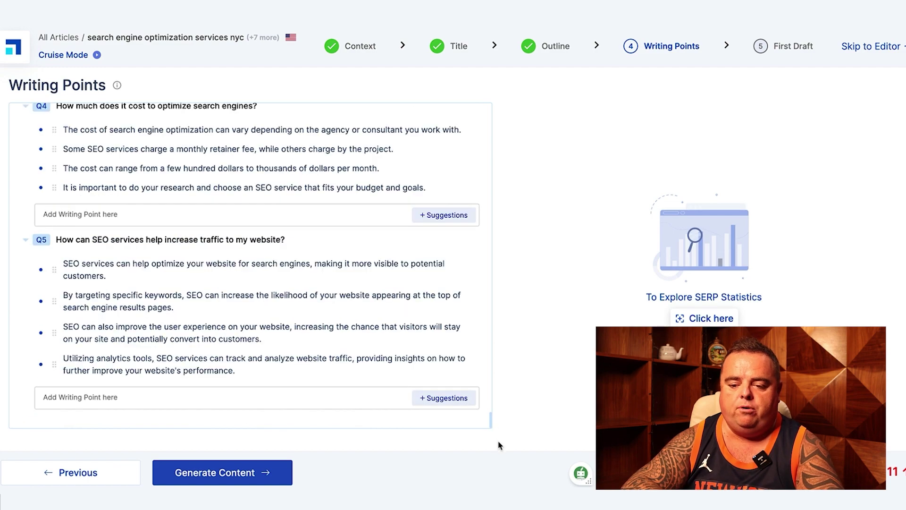
left_click(718, 319)
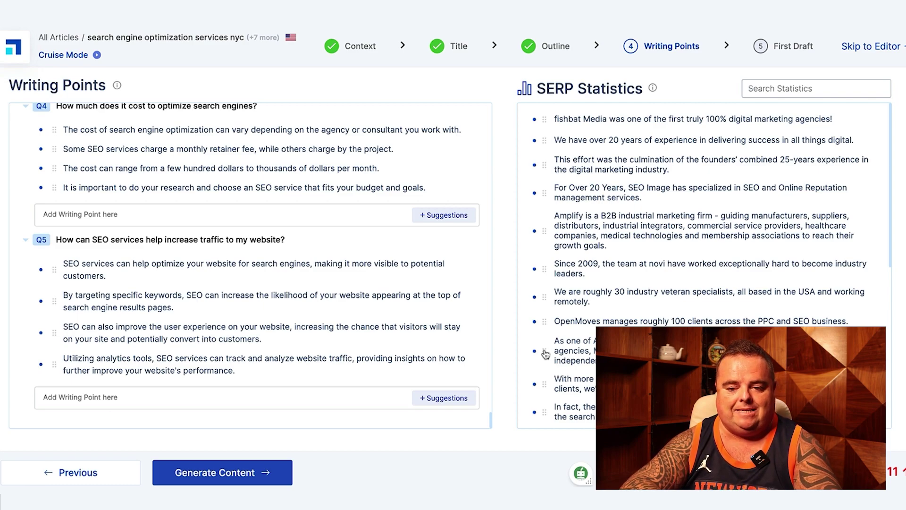
left_click(248, 478)
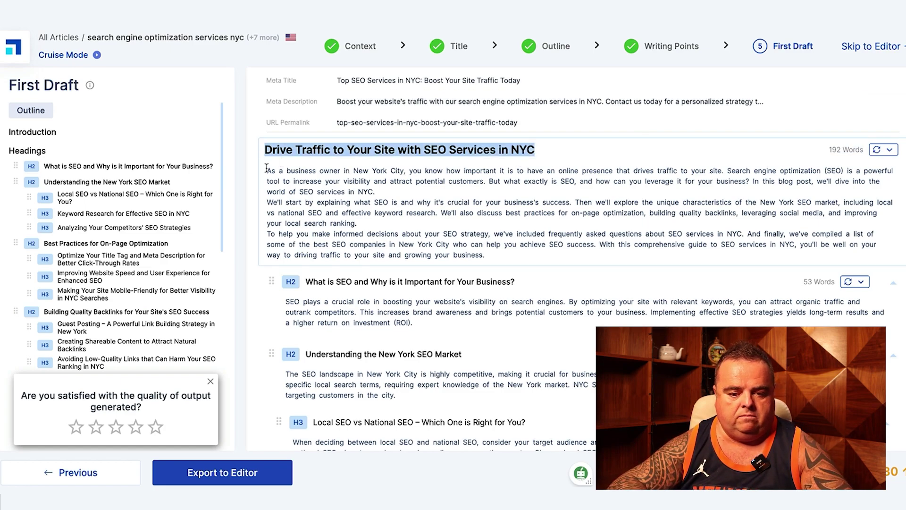
Step: Regenerate the introduction under "Drive Traffic to Your Site with SEO Services in NYC"
left_click_drag(267, 169, 486, 257)
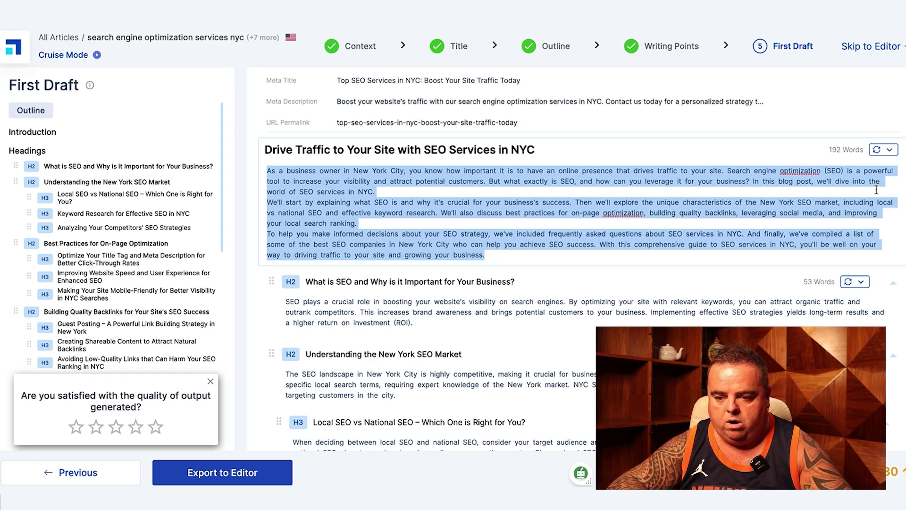
left_click(883, 152)
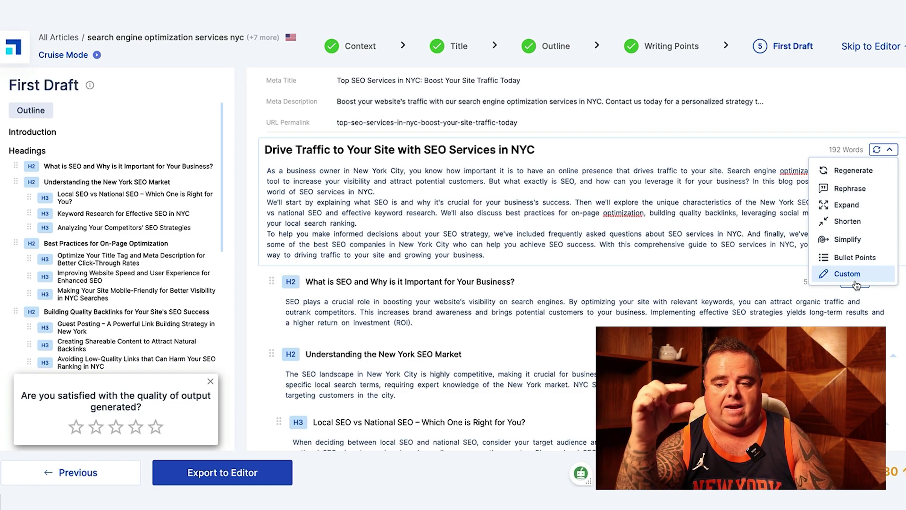
left_click(860, 169)
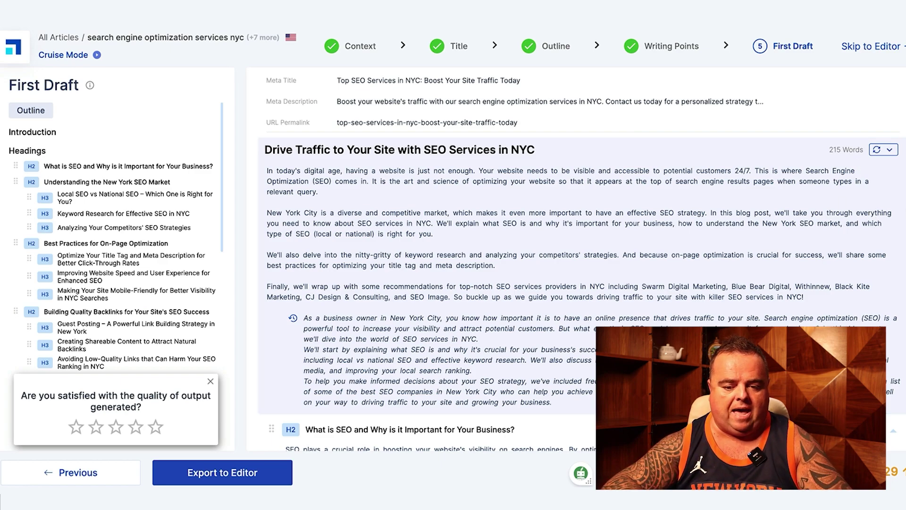
Step: Review the first draft from the regenerated introduction through the frequently asked questions to the conclusion
scroll(582, 259, "down", 5)
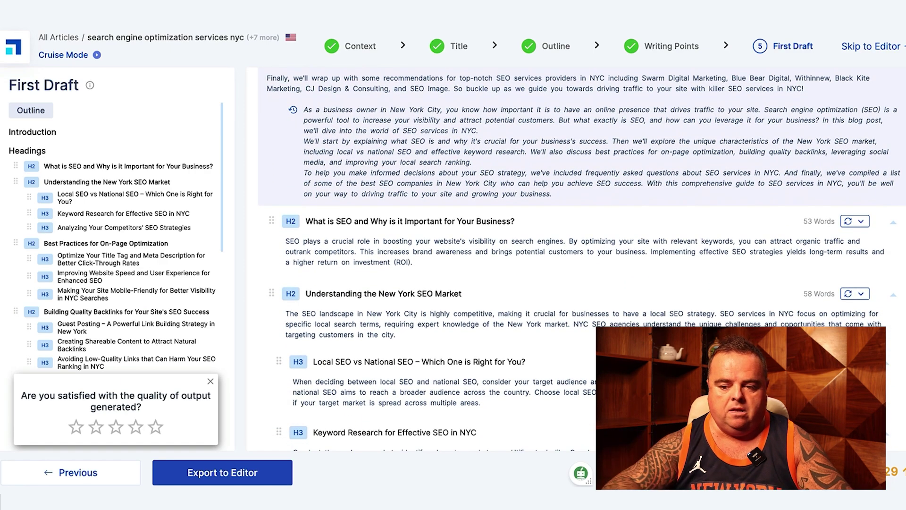
scroll(582, 259, "down", 20)
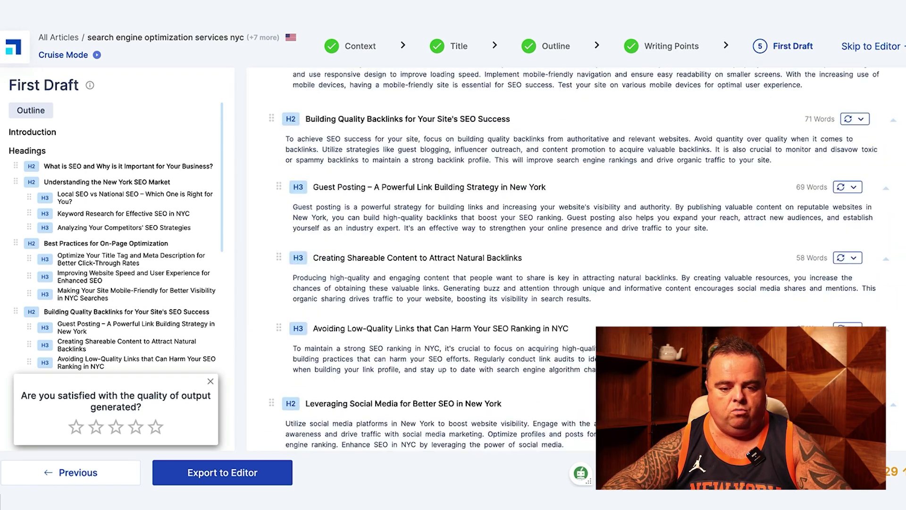
scroll(577, 259, "down", 12)
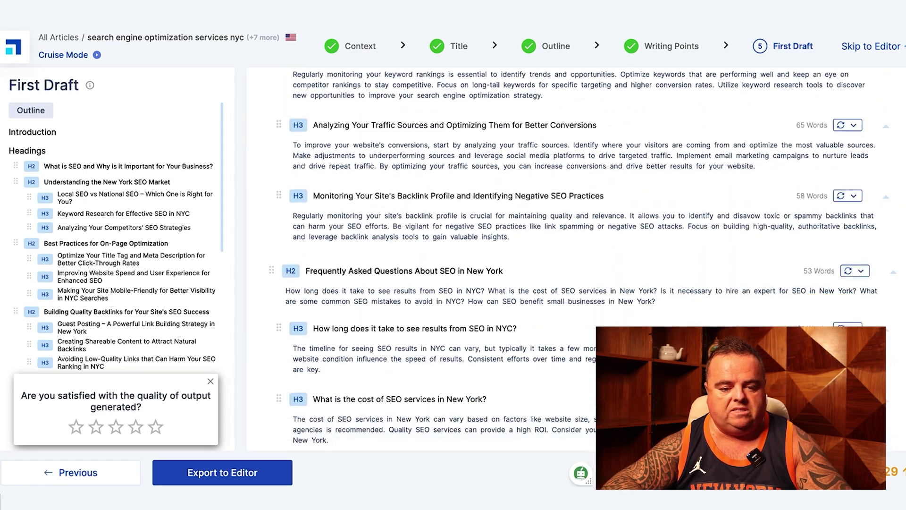
scroll(568, 259, "down", 12)
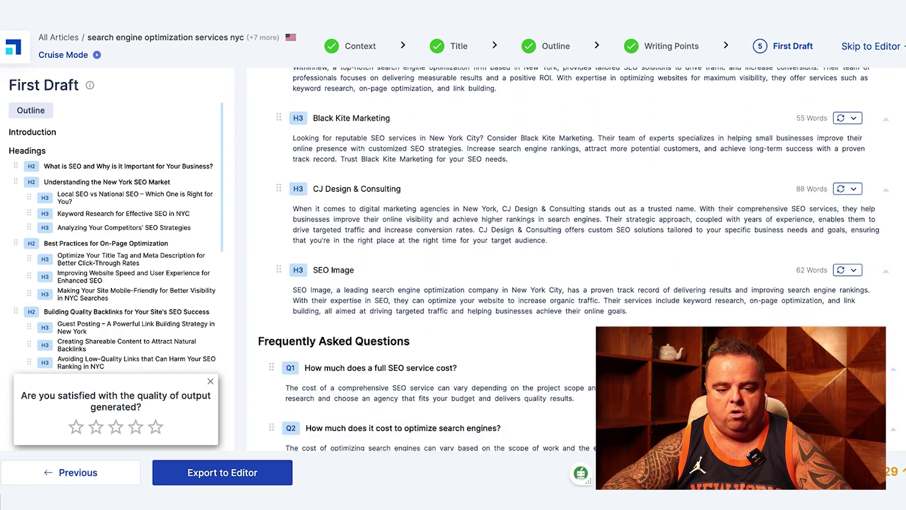
scroll(568, 259, "down", 3)
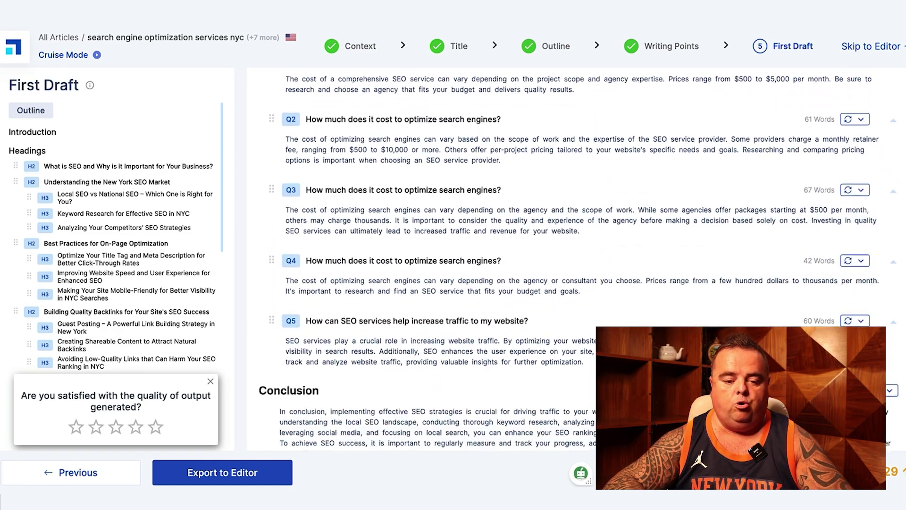
scroll(568, 259, "down", 1)
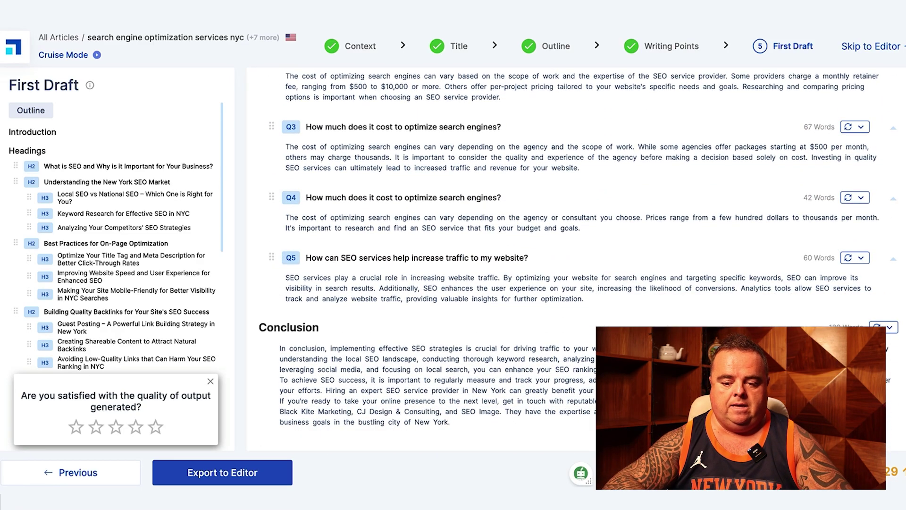
left_click(449, 379)
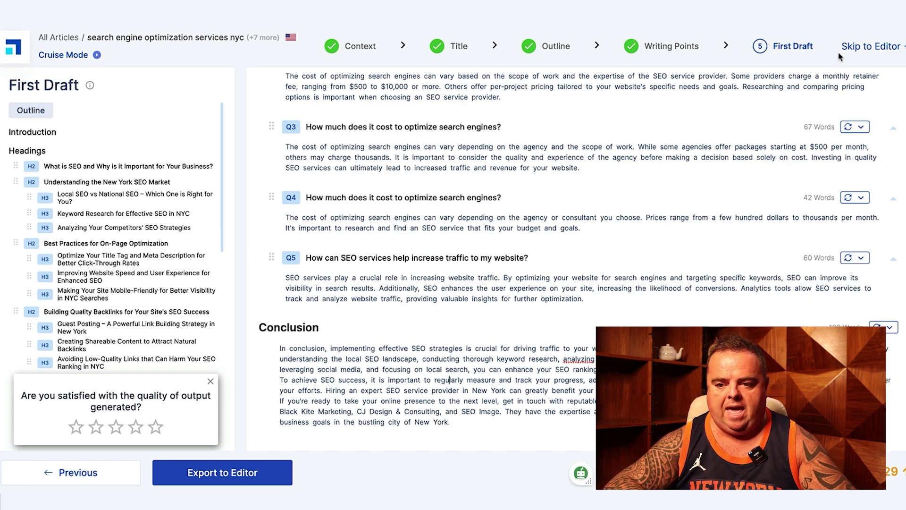
Step: Open the draft in the editor and accept the key term fixes for bing, ecommerce, automation, internet, lead generation, long island and reputation management
left_click(860, 46)
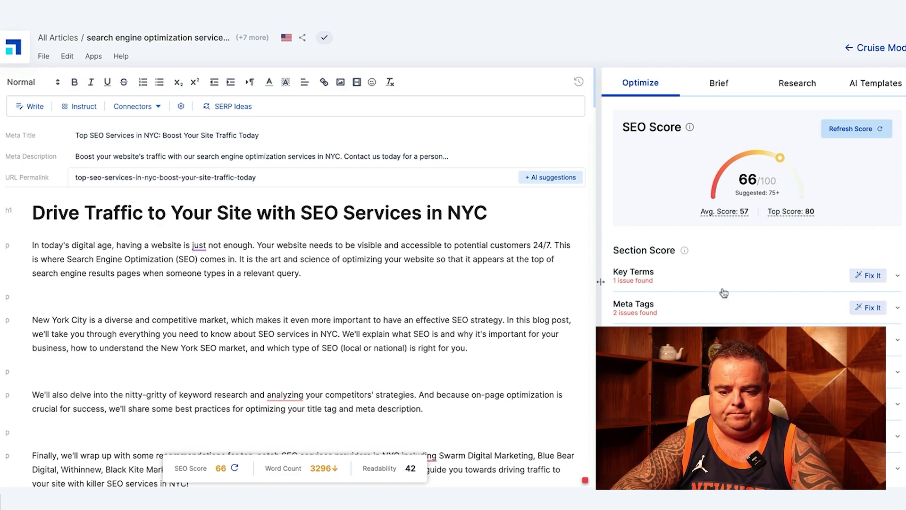
left_click(873, 277)
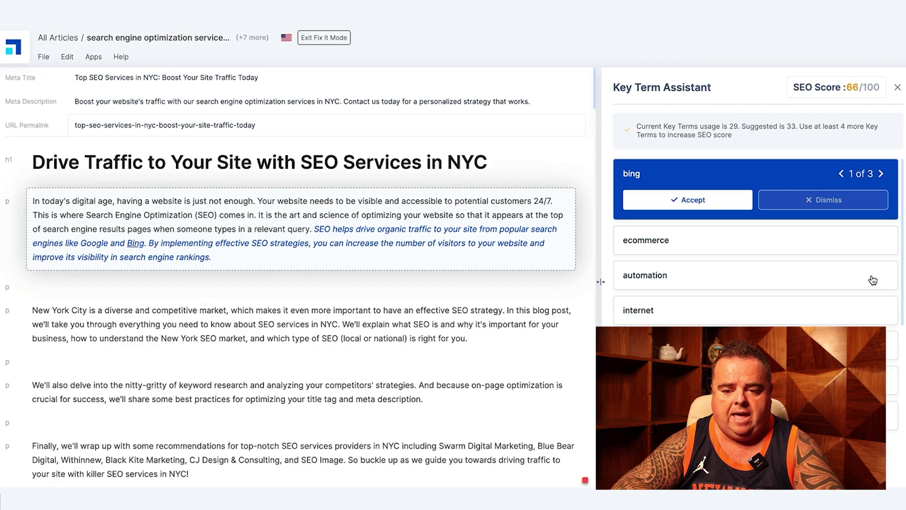
left_click(686, 205)
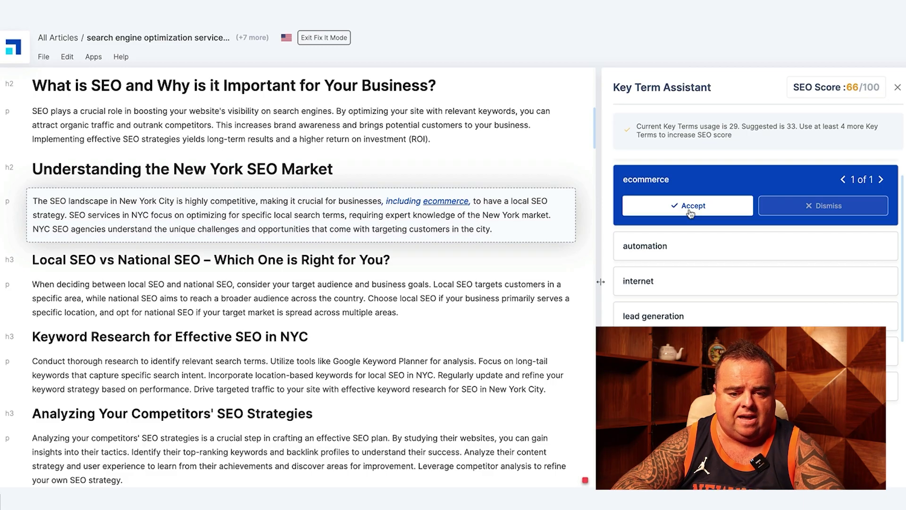
left_click(690, 210)
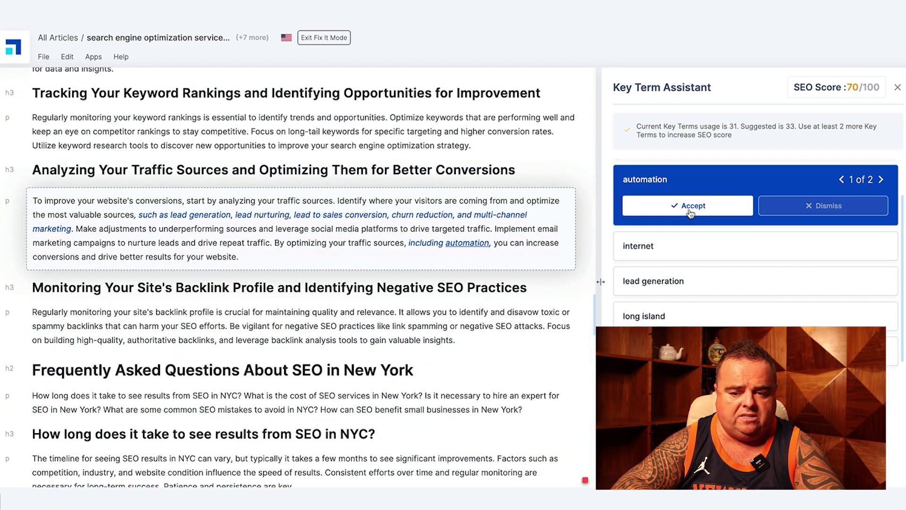
left_click(689, 210)
left_click(689, 210)
left_click(690, 210)
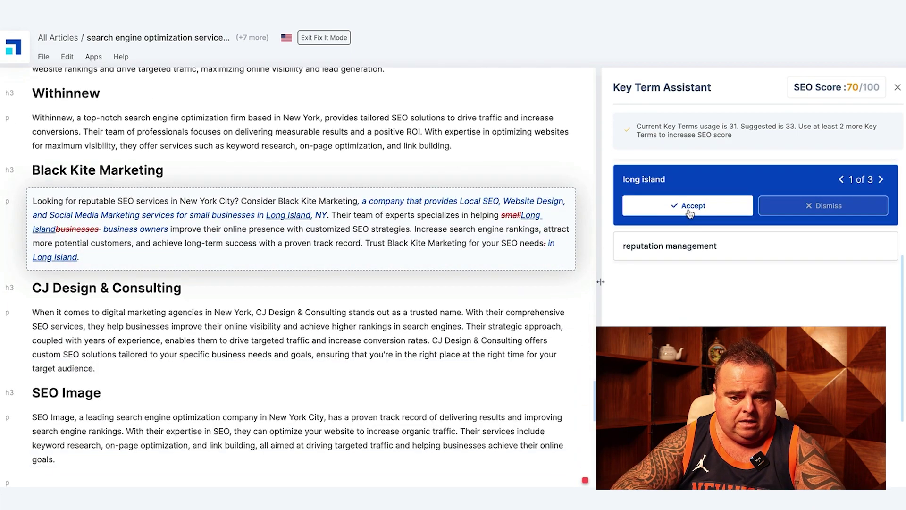
left_click(690, 208)
left_click(690, 210)
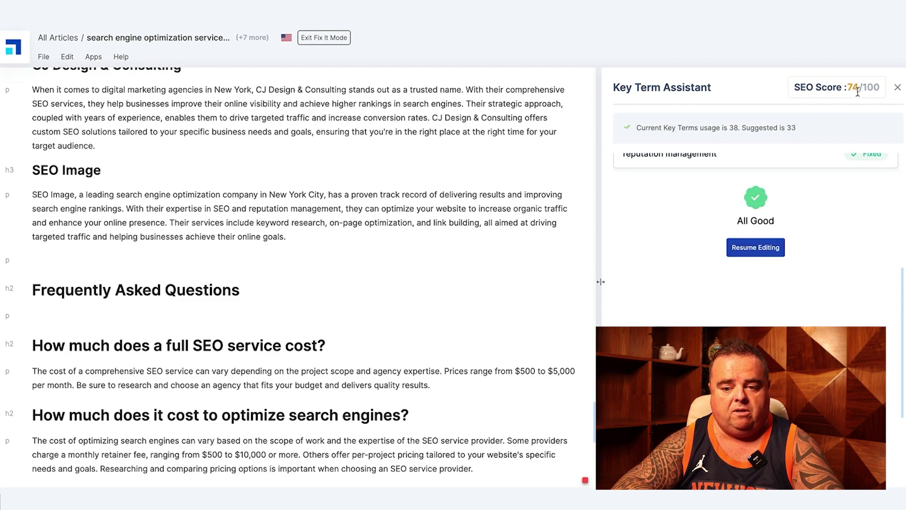
left_click(775, 251)
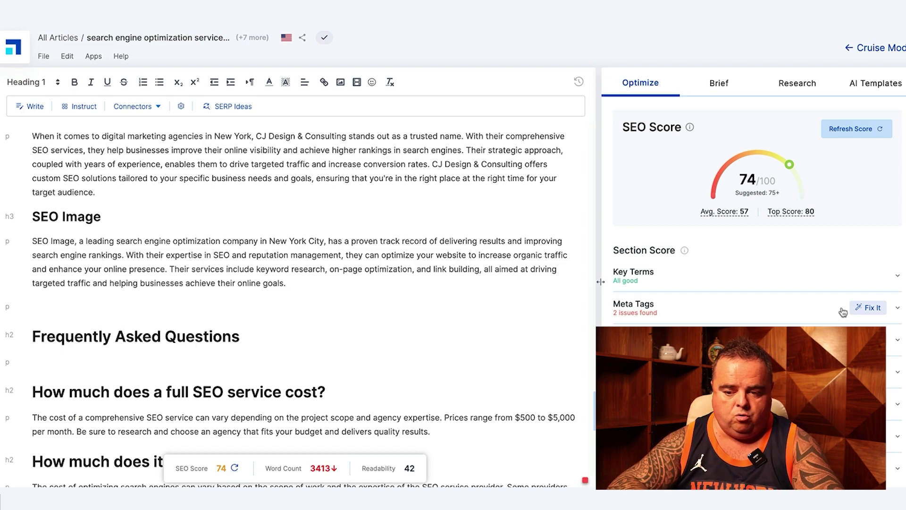
Step: Check the Fix It requirements for the meta tags and the H1 heading
left_click(870, 308)
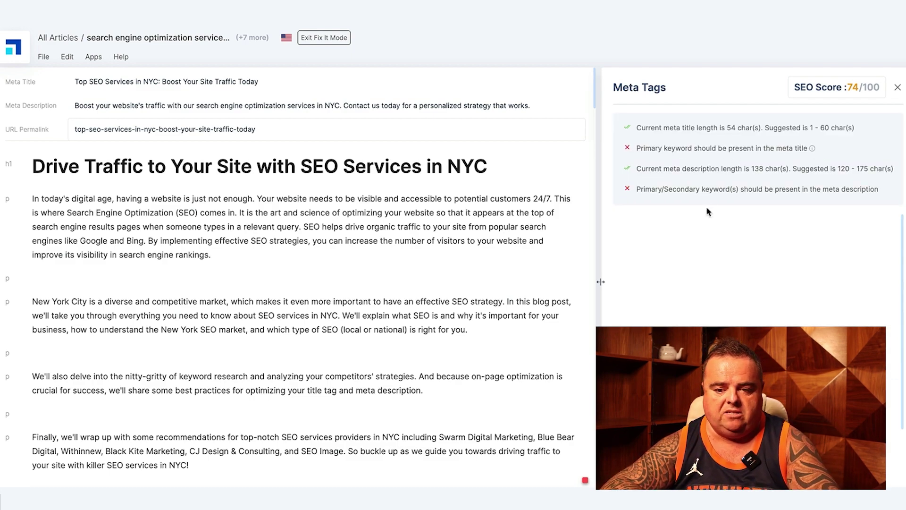
left_click(898, 88)
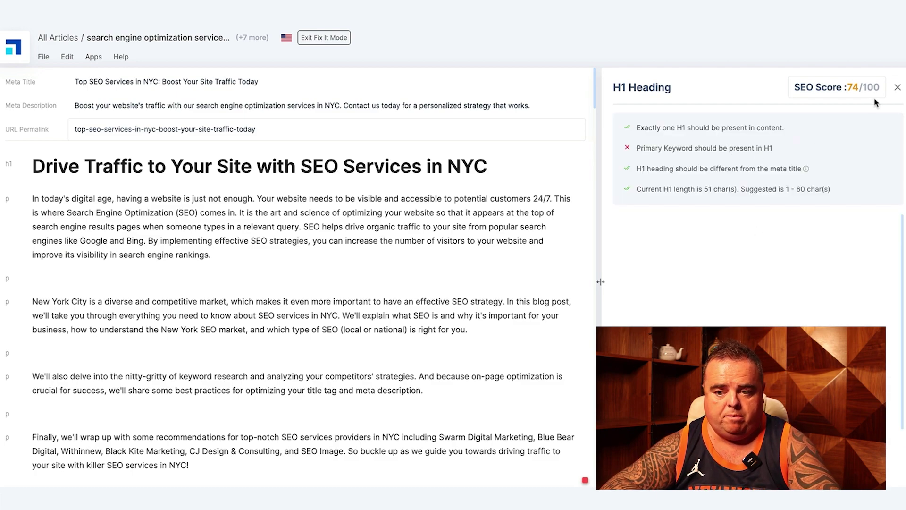
Step: Close the H1 heading fixes and check the key terms required in H2-H6 headings, including the heading examples for e-commerce
left_click(897, 87)
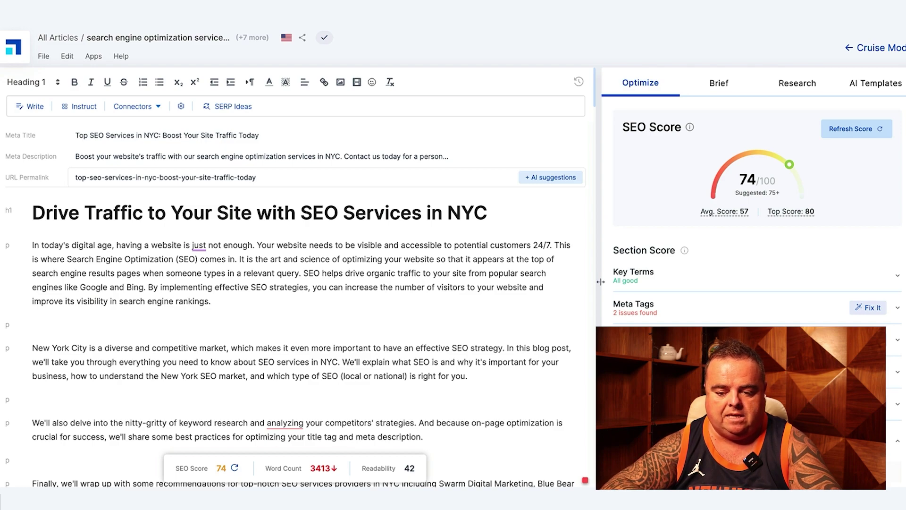
scroll(600, 282, "down", 4)
left_click(890, 346)
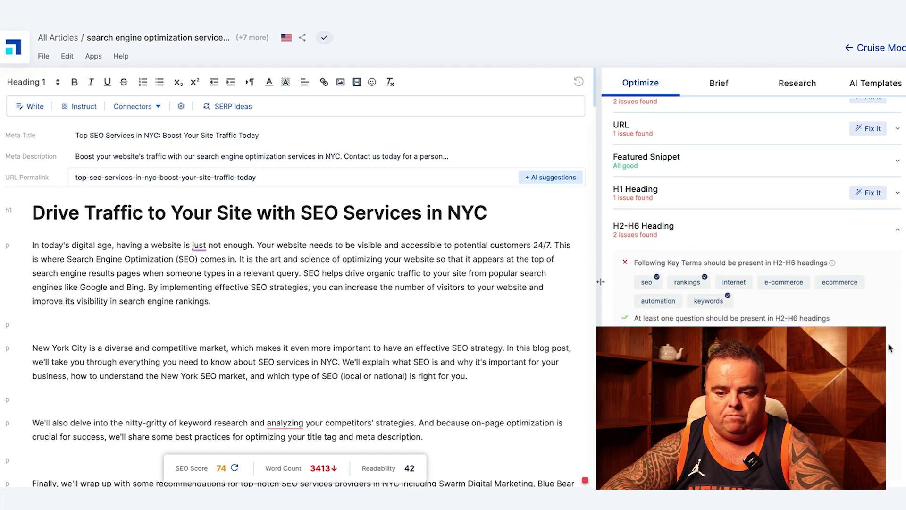
left_click(734, 282)
left_click(771, 284)
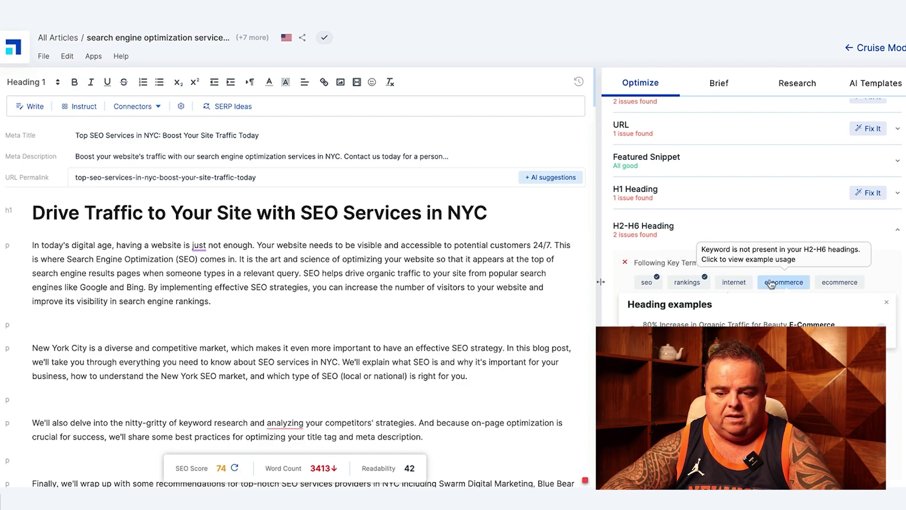
left_click(832, 286)
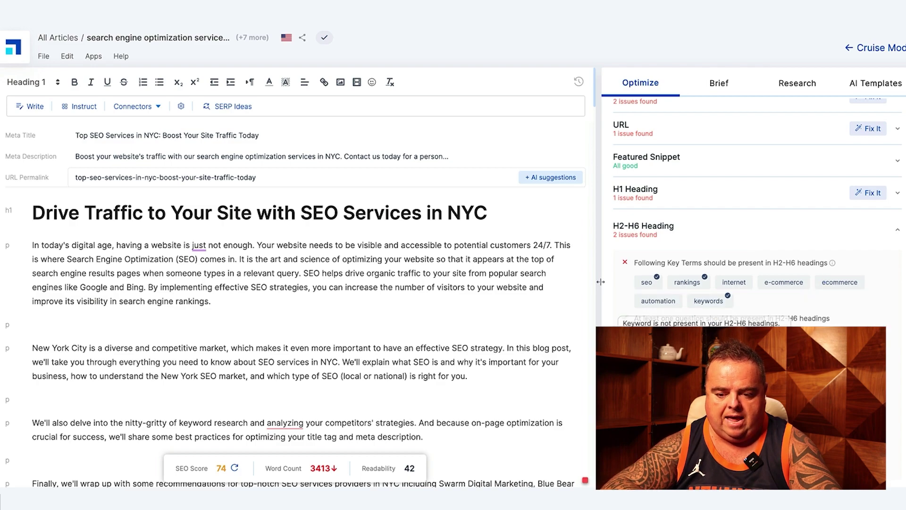
Step: Add the H2 heading "new york city search engine optimization" at the start of the article, by the H1 title
type("new york city search engine optimization")
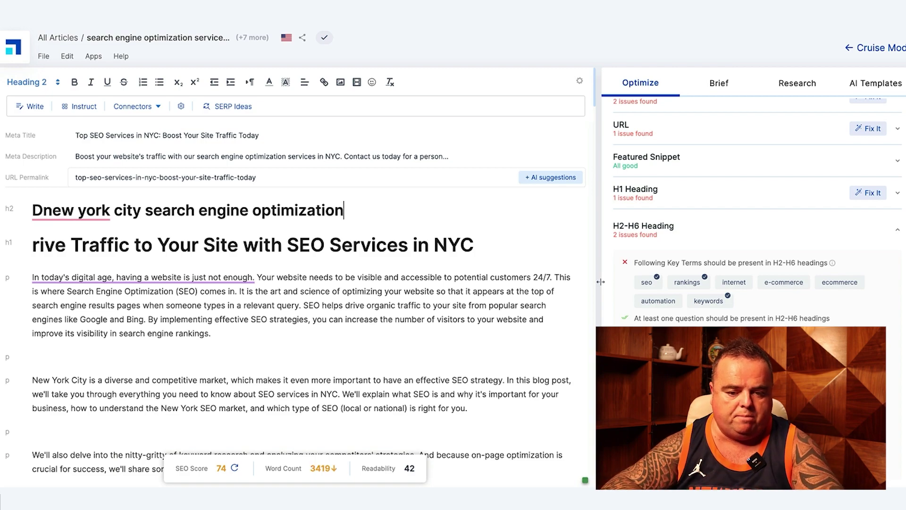
left_click(473, 154)
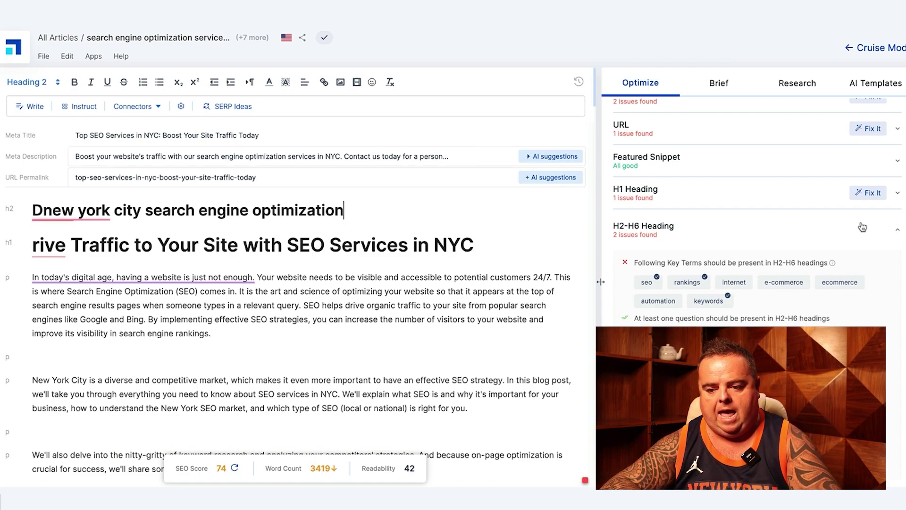
left_click(344, 210)
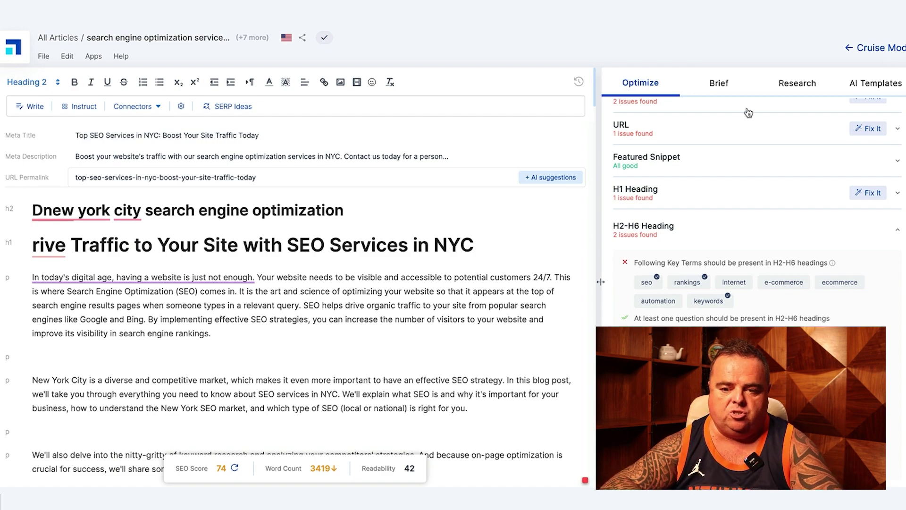
Step: Check the meta tag issues and their Fix It suggestions, then return to the SEO score overview
left_click(724, 100)
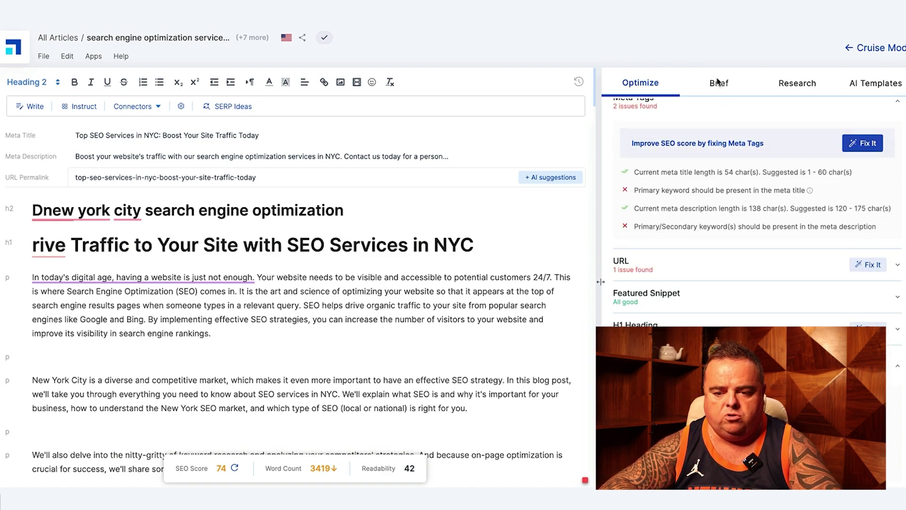
left_click(873, 142)
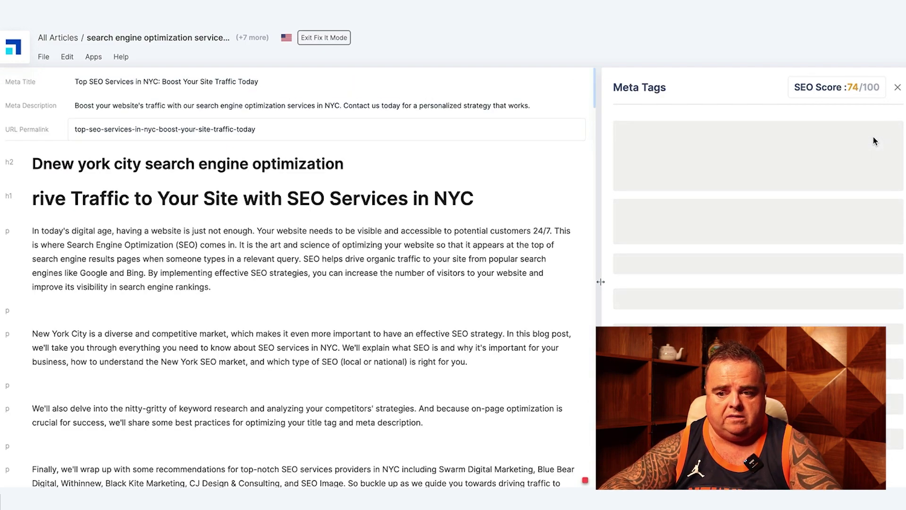
left_click(899, 89)
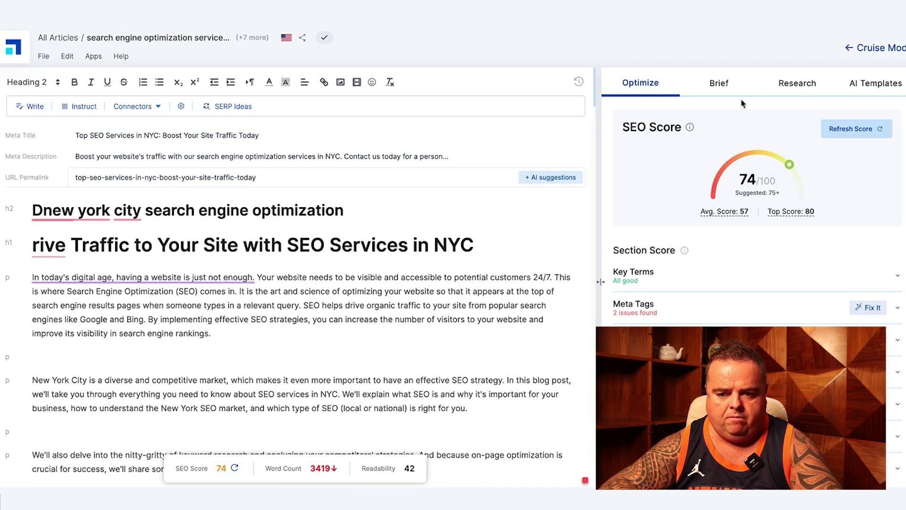
Step: Look through the content brief guidelines, the key term research and the AI template catalog, ending at the section scores
left_click(723, 84)
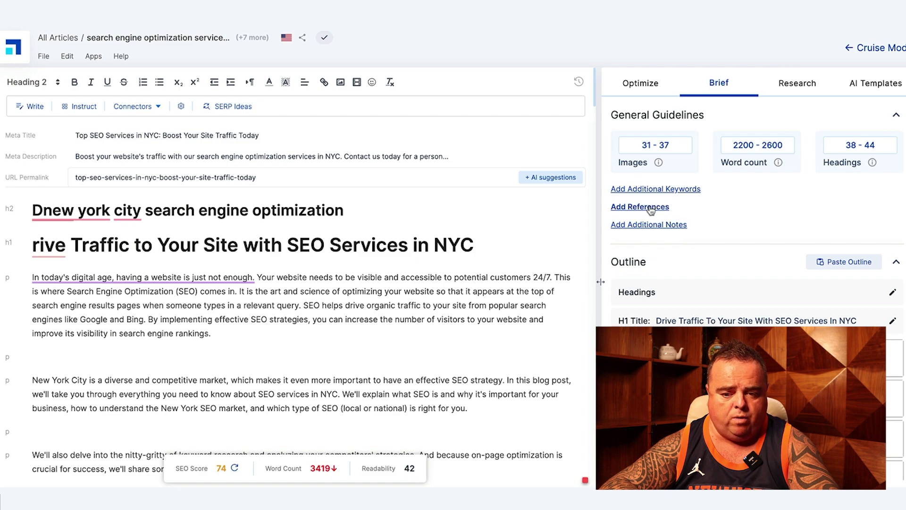
left_click(799, 93)
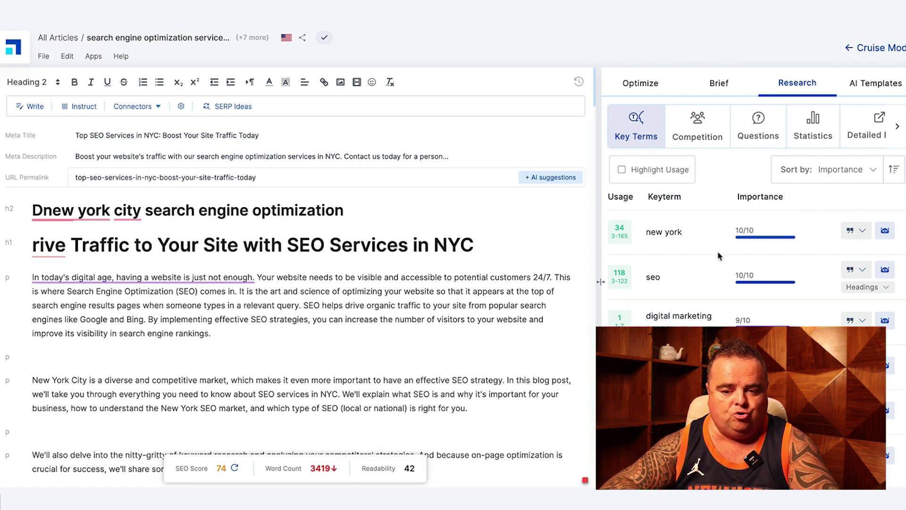
left_click(881, 86)
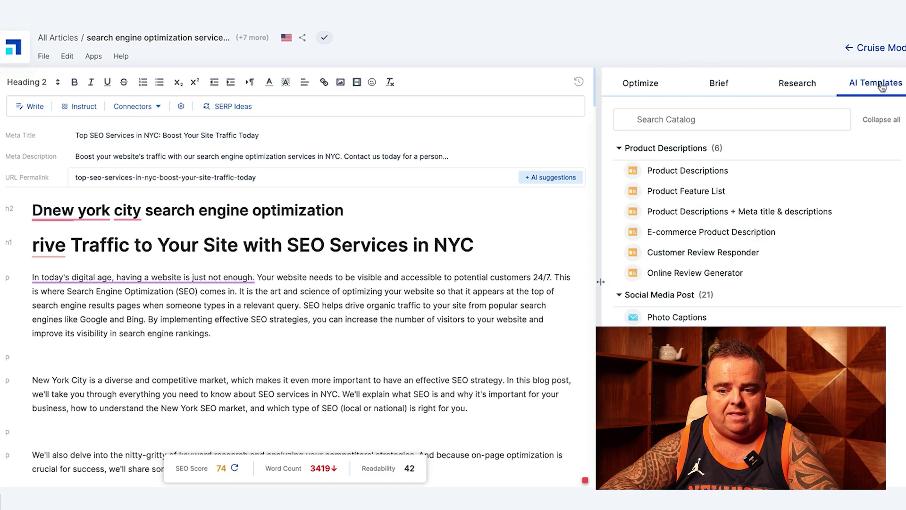
left_click(641, 84)
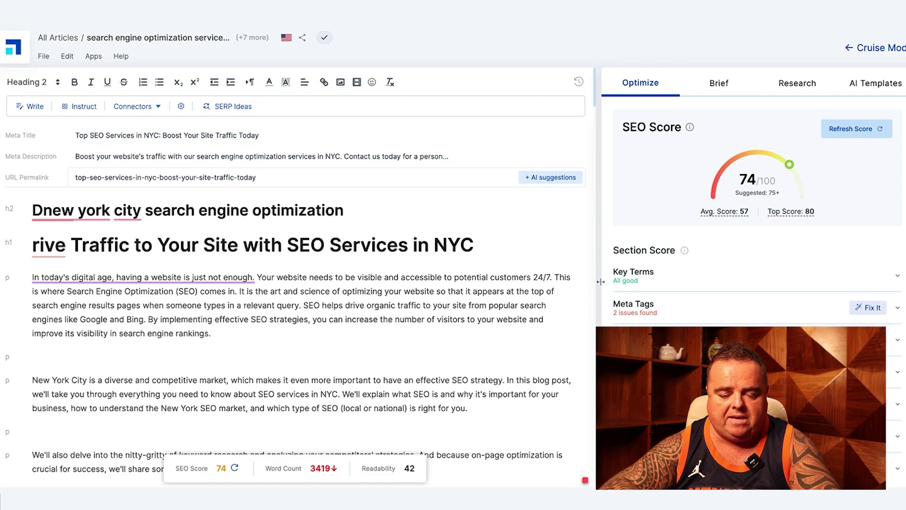
scroll(600, 282, "down", 2)
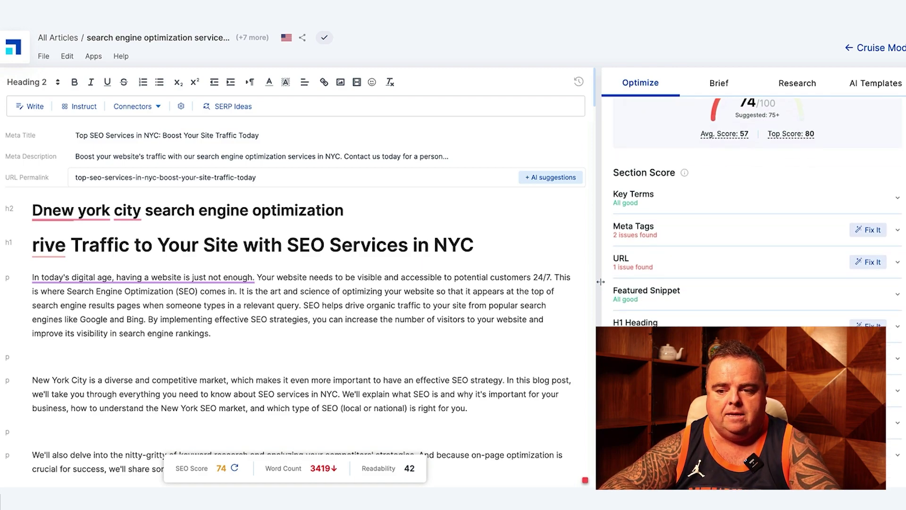